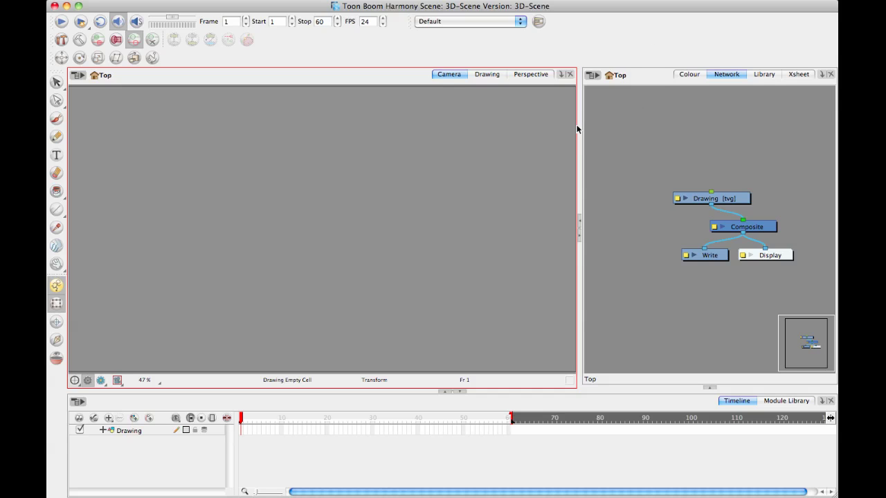
# Detach the Perspective view into its own panel beside the Camera view.
pyautogui.moveTo(580, 123); pyautogui.dragTo(558, 124)
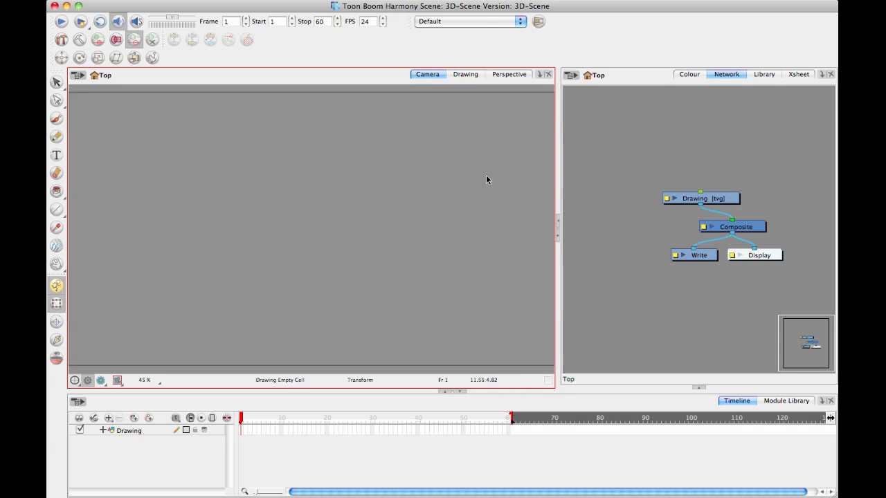
pyautogui.click(506, 75)
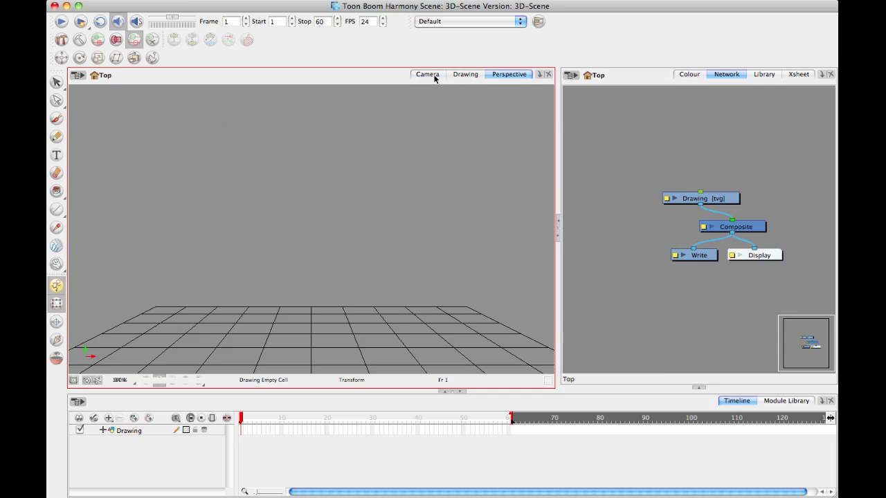
pyautogui.click(435, 77)
pyautogui.click(502, 75)
pyautogui.moveTo(510, 78)
pyautogui.mouseDown()
pyautogui.moveTo(520, 130)
pyautogui.moveTo(542, 132)
pyautogui.mouseUp()
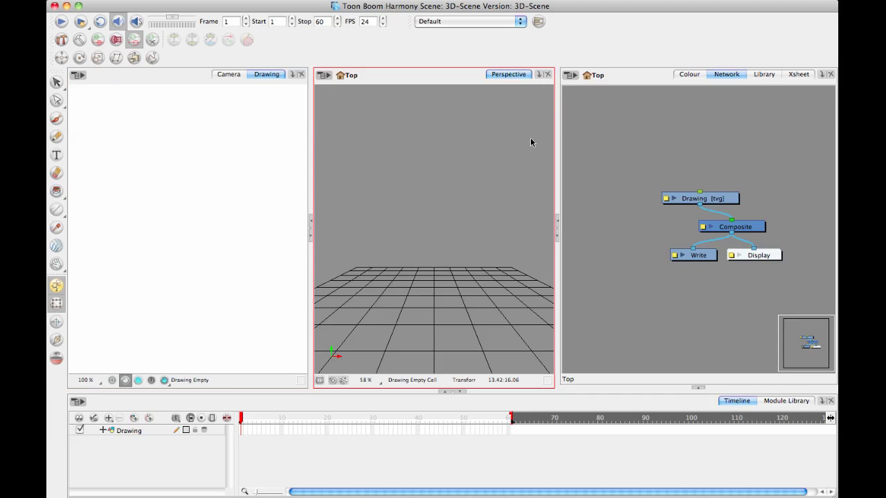
pyautogui.click(229, 74)
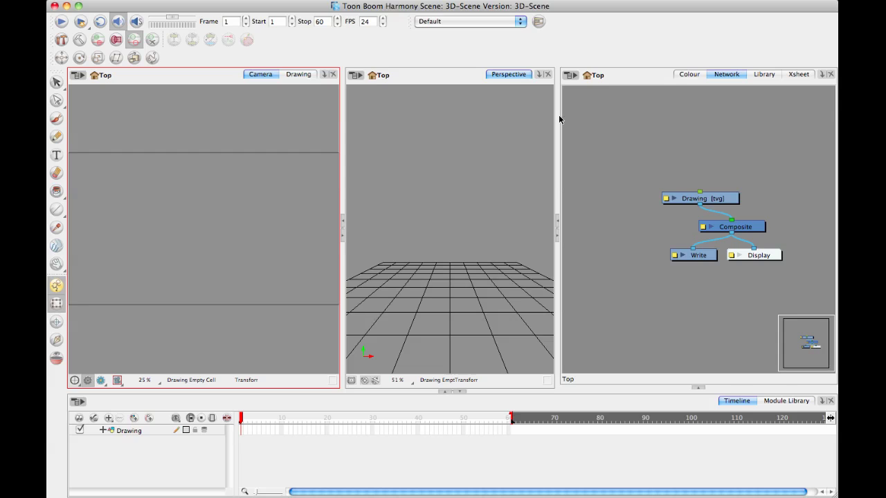
# Add Top and Side view tabs to the new panel and leave the Side view showing.
pyautogui.click(539, 75)
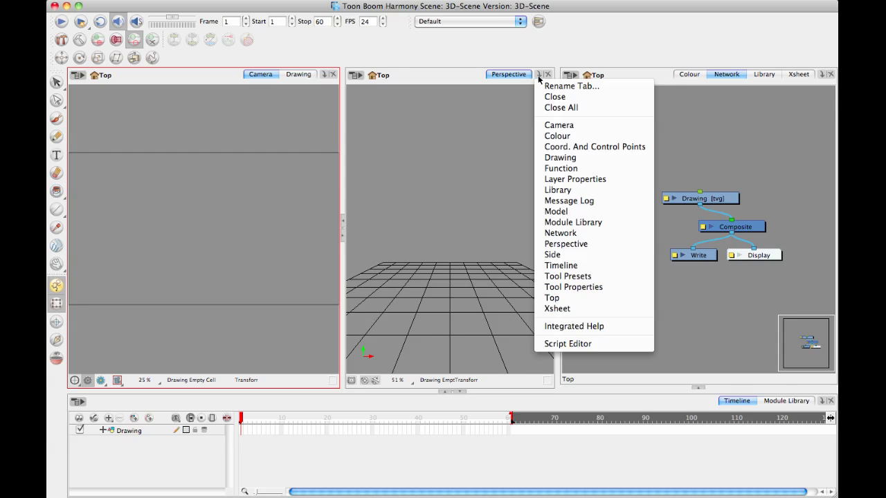
pyautogui.click(574, 299)
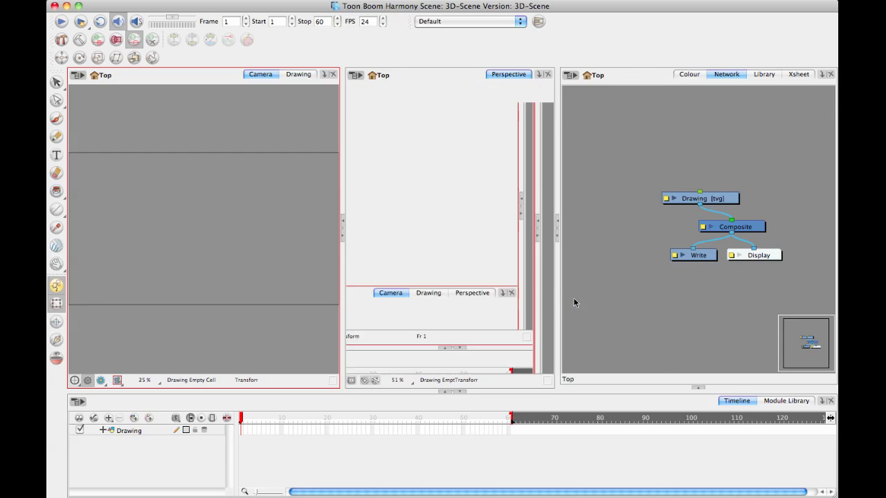
pyautogui.click(540, 75)
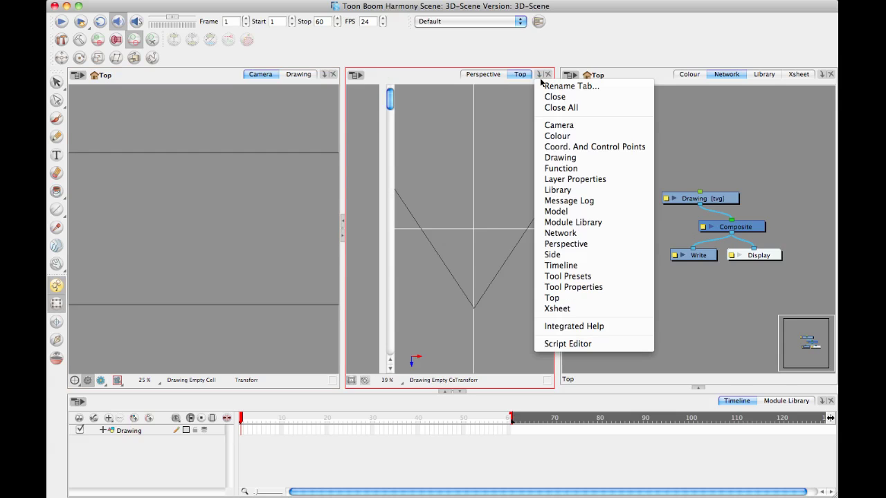
pyautogui.click(560, 255)
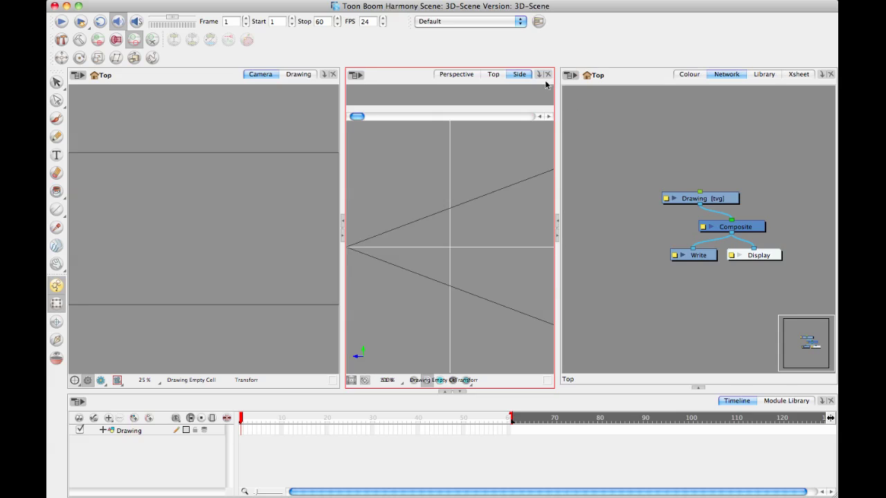
pyautogui.click(495, 79)
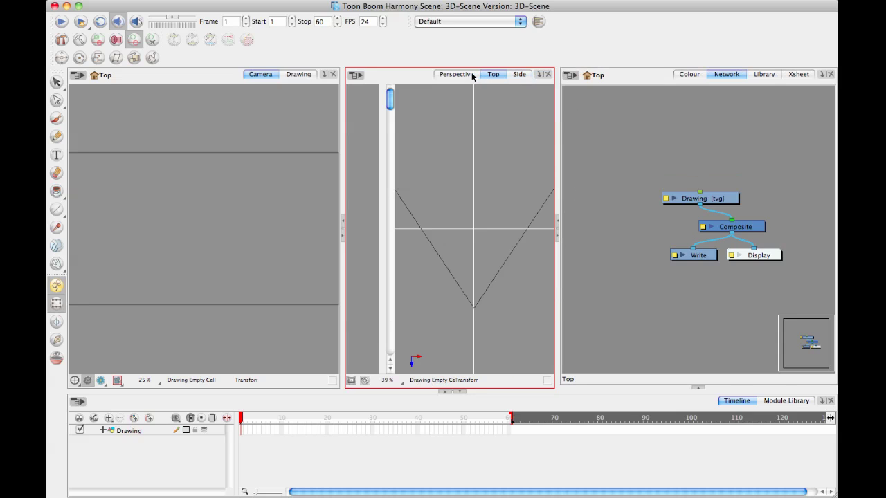
pyautogui.click(470, 75)
pyautogui.click(492, 75)
pyautogui.click(520, 74)
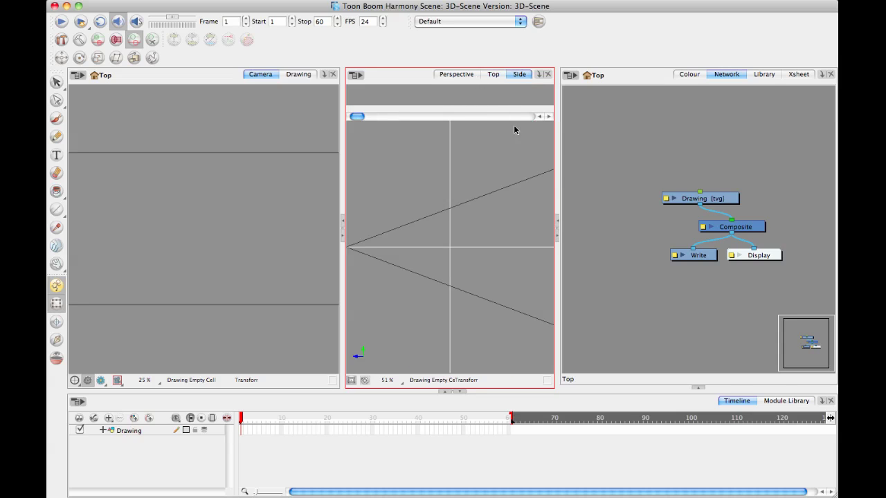
# Close the Library and Xsheet tabs, keeping Colour and Node View, and widen the Camera view.
pyautogui.moveTo(557, 149); pyautogui.dragTo(661, 146)
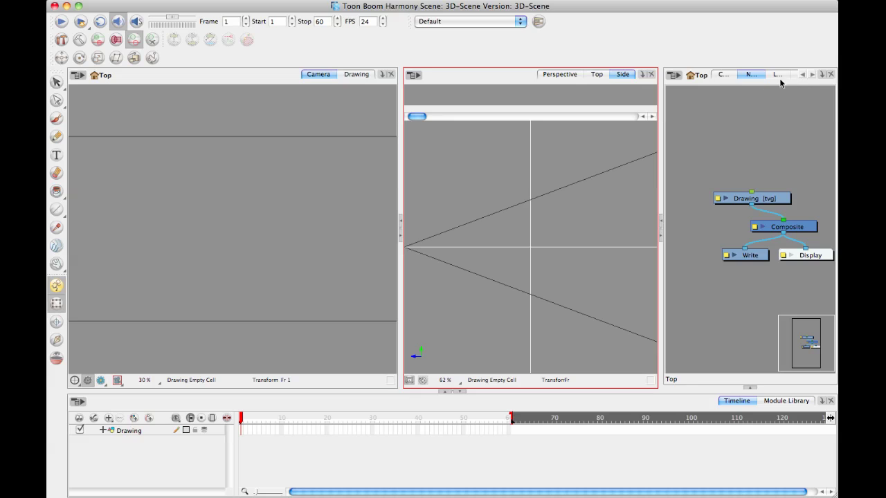
pyautogui.click(778, 74)
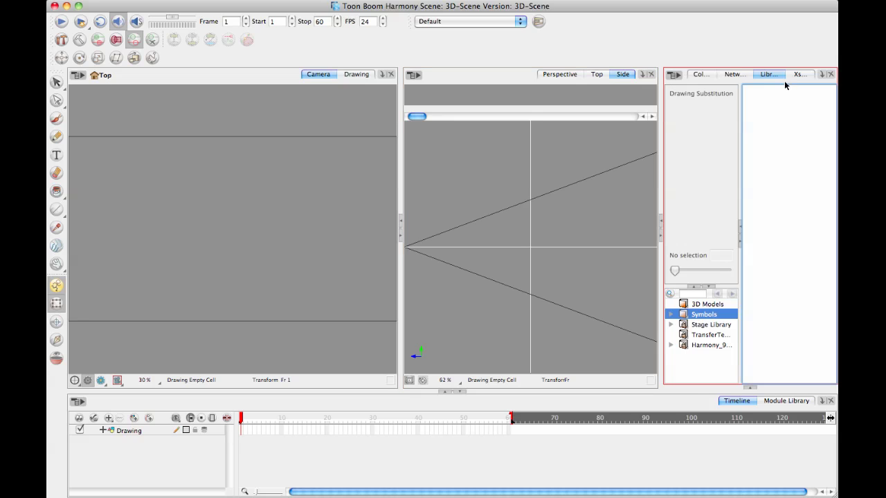
pyautogui.click(831, 74)
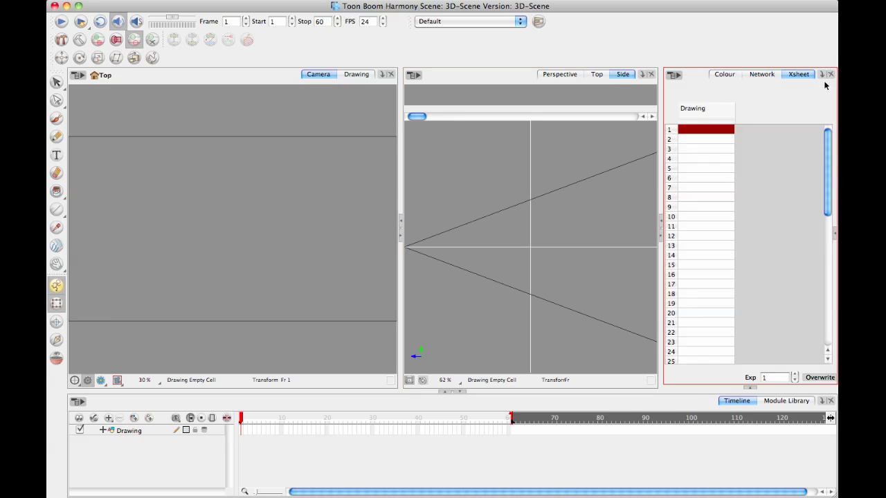
pyautogui.click(830, 74)
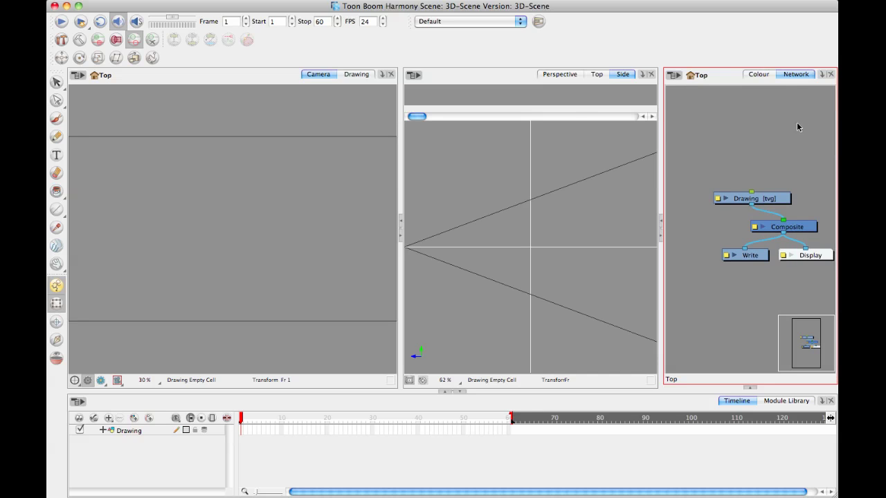
pyautogui.click(766, 76)
pyautogui.click(796, 75)
pyautogui.moveTo(400, 143); pyautogui.dragTo(460, 143)
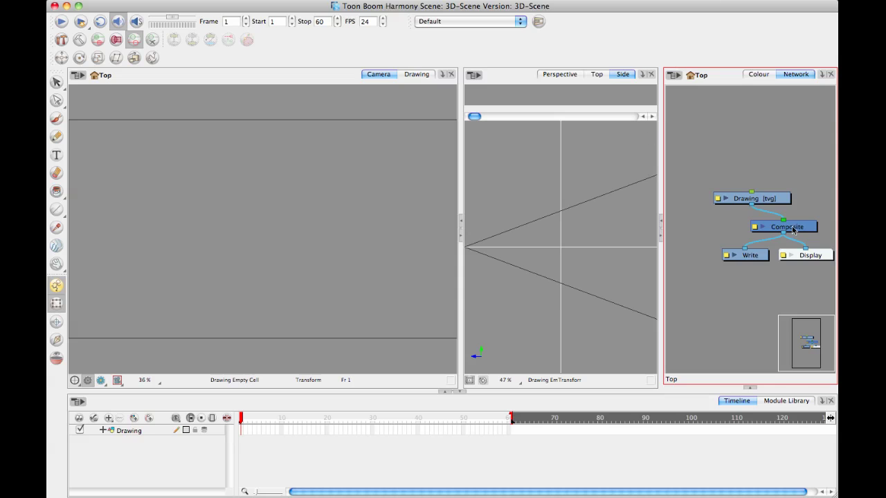
# Replace the default palette colours with a single new pale-green swatch, New 0.
pyautogui.click(56, 119)
pyautogui.click(760, 75)
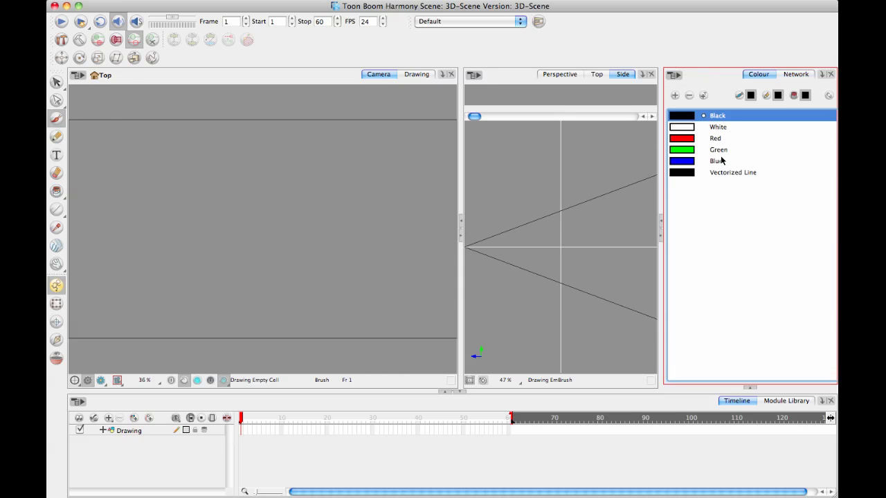
pyautogui.click(689, 97)
pyautogui.click(690, 97)
pyautogui.click(690, 97)
pyautogui.click(689, 97)
pyautogui.click(689, 96)
pyautogui.click(690, 96)
pyautogui.click(675, 95)
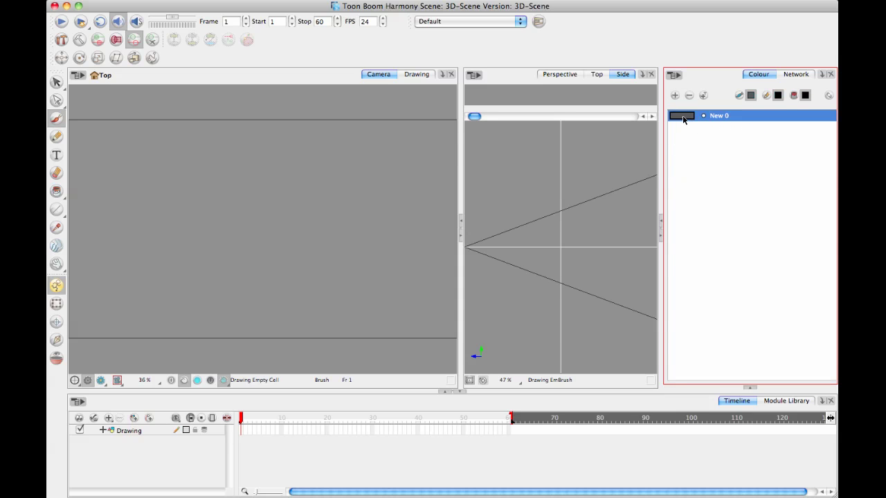
pyautogui.doubleClick(682, 117)
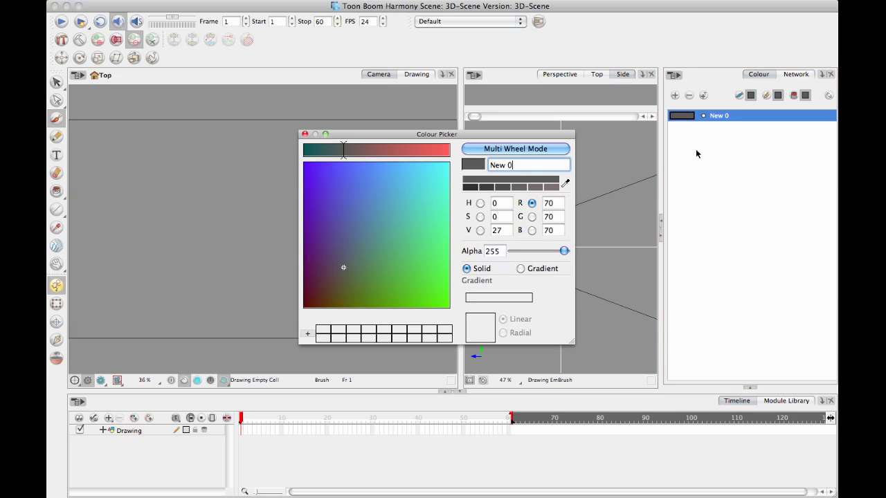
pyautogui.click(480, 231)
pyautogui.moveTo(485, 135); pyautogui.dragTo(602, 121)
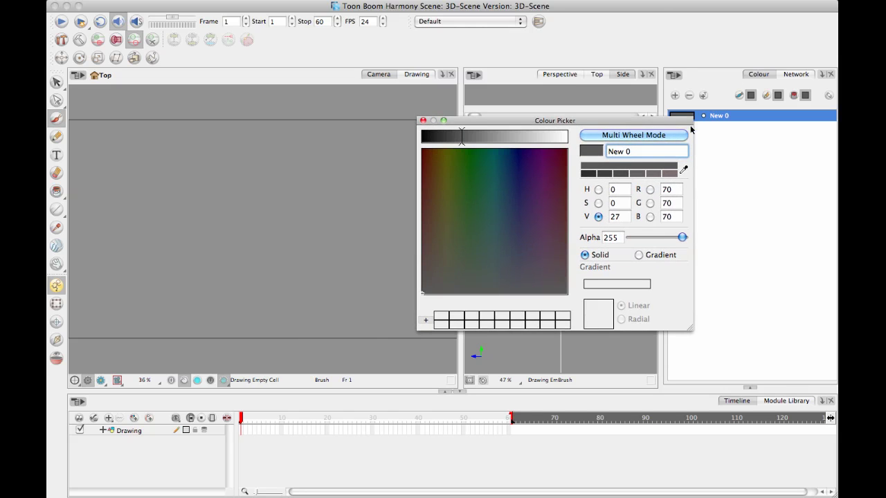
pyautogui.click(464, 263)
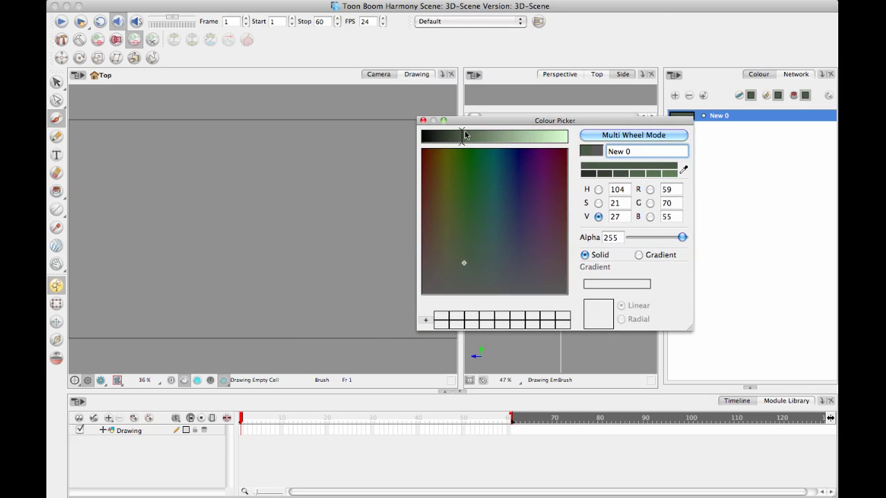
pyautogui.moveTo(464, 135); pyautogui.dragTo(547, 135)
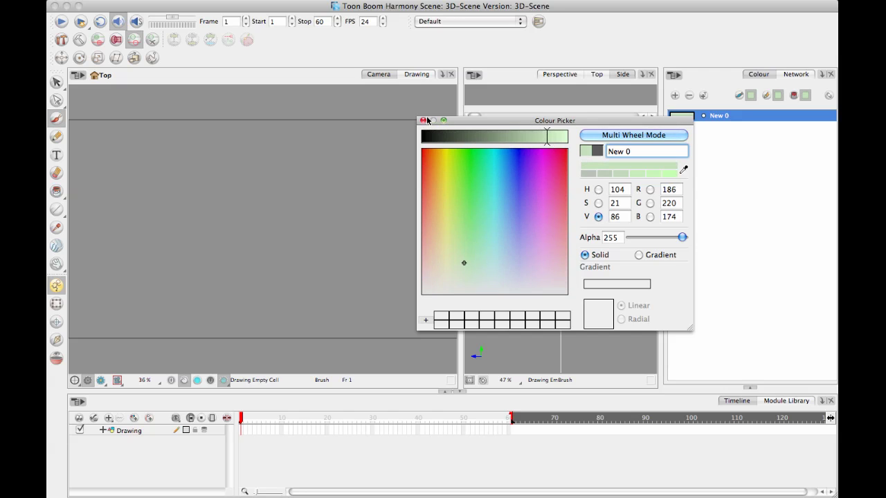
pyautogui.click(423, 121)
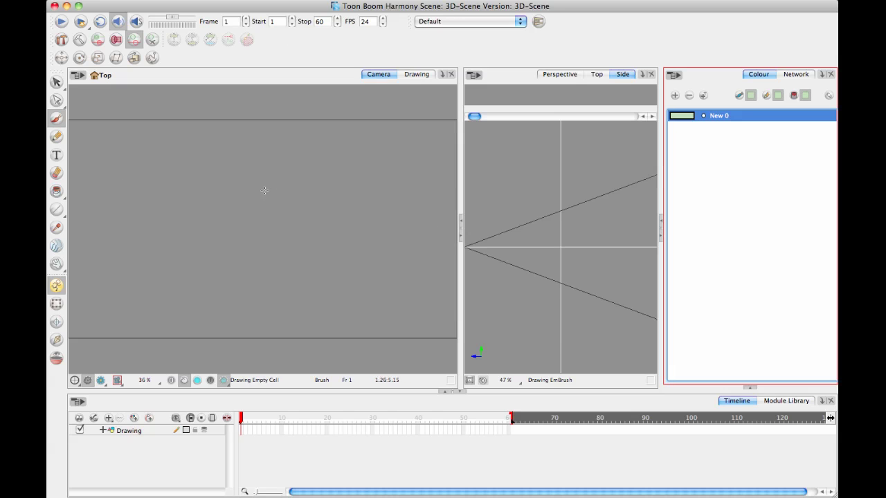
# Brush a wavy mountain ridge with an outline looping below the camera frame.
pyautogui.scroll(-1, 156, 191)
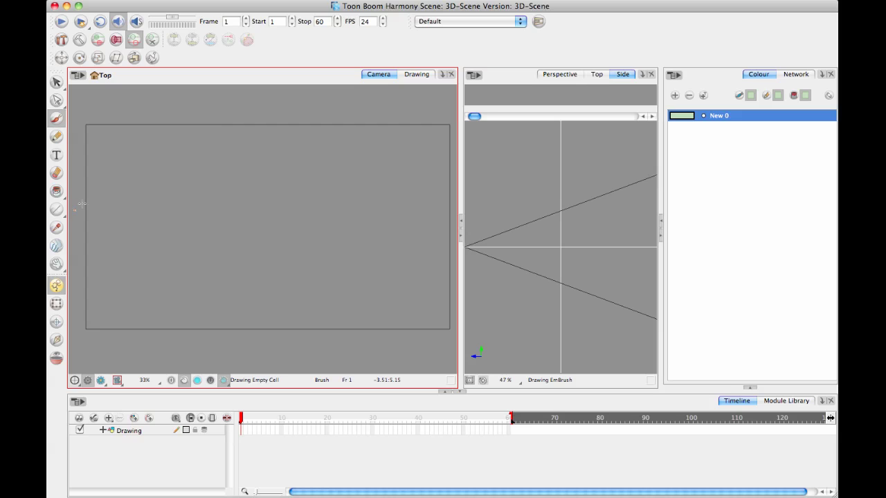
pyautogui.moveTo(74, 210)
pyautogui.mouseDown()
pyautogui.moveTo(150, 167)
pyautogui.moveTo(191, 186)
pyautogui.moveTo(296, 169)
pyautogui.moveTo(343, 183)
pyautogui.moveTo(391, 172)
pyautogui.moveTo(421, 180)
pyautogui.moveTo(437, 168)
pyautogui.moveTo(474, 198)
pyautogui.moveTo(479, 152)
pyautogui.mouseUp()
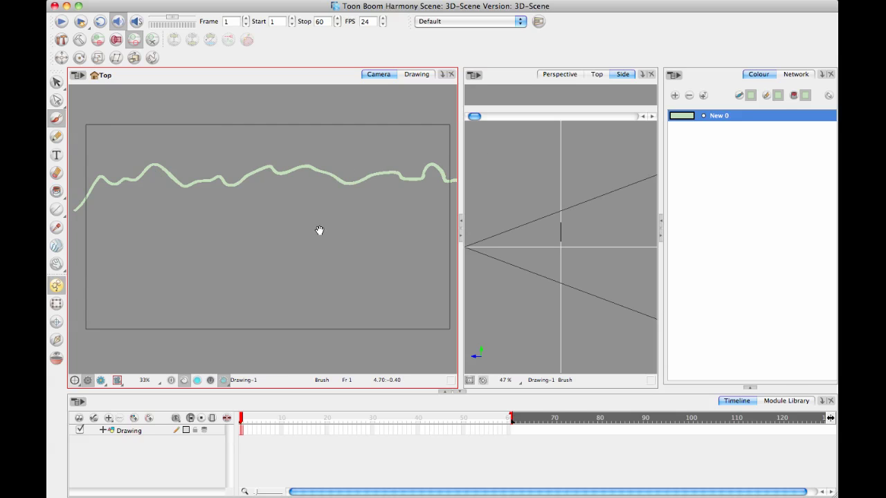
pyautogui.press('2')
pyautogui.press('2')
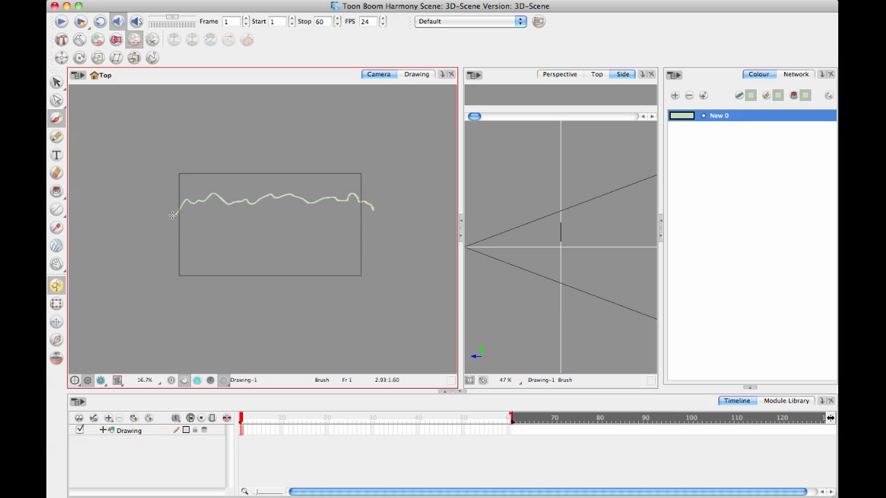
pyautogui.moveTo(173, 215)
pyautogui.mouseDown()
pyautogui.moveTo(159, 274)
pyautogui.moveTo(172, 296)
pyautogui.moveTo(201, 306)
pyautogui.moveTo(266, 304)
pyautogui.moveTo(354, 268)
pyautogui.mouseUp()
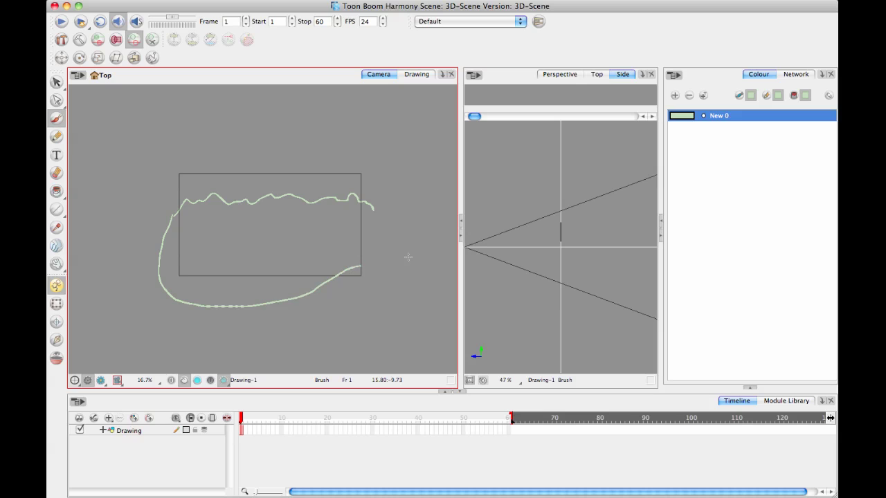
pyautogui.hotkey('ctrl', 'z')
pyautogui.moveTo(173, 213)
pyautogui.mouseDown()
pyautogui.moveTo(165, 284)
pyautogui.moveTo(237, 319)
pyautogui.moveTo(339, 300)
pyautogui.moveTo(382, 276)
pyautogui.moveTo(376, 207)
pyautogui.mouseUp()
pyautogui.scroll(2, 381, 187)
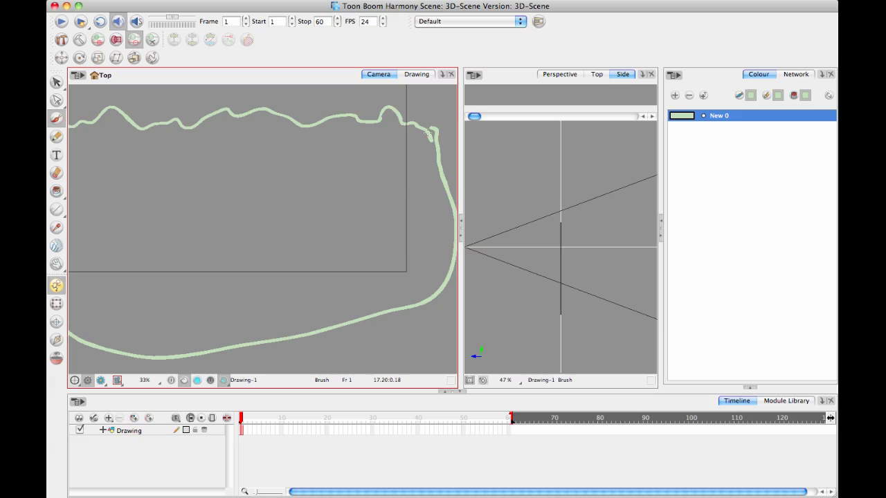
pyautogui.moveTo(428, 134)
pyautogui.mouseDown()
pyautogui.moveTo(478, 148)
pyautogui.moveTo(528, 148)
pyautogui.mouseUp()
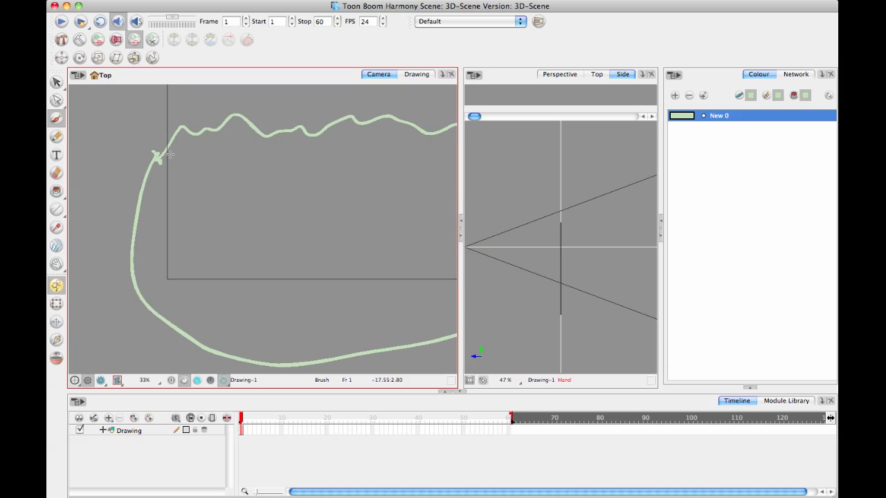
pyautogui.hscroll(2, 166, 166)
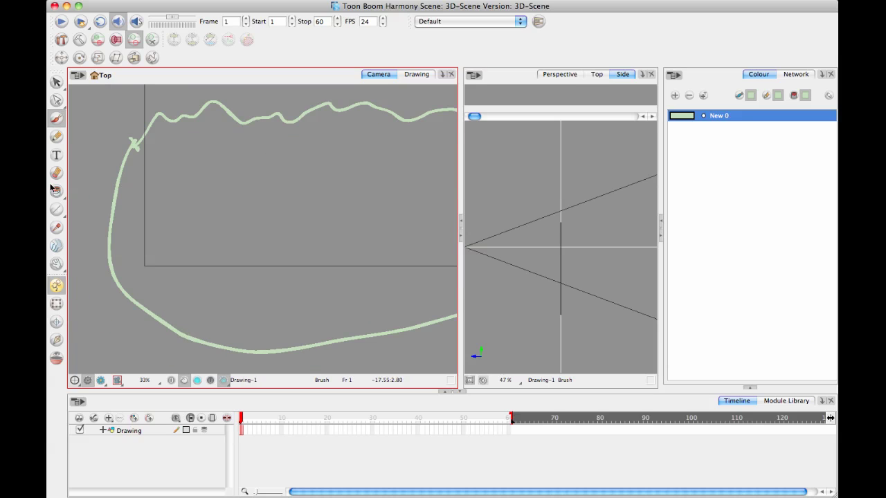
# Fill the far mountain outline with the pale green.
pyautogui.click(56, 190)
pyautogui.click(268, 244)
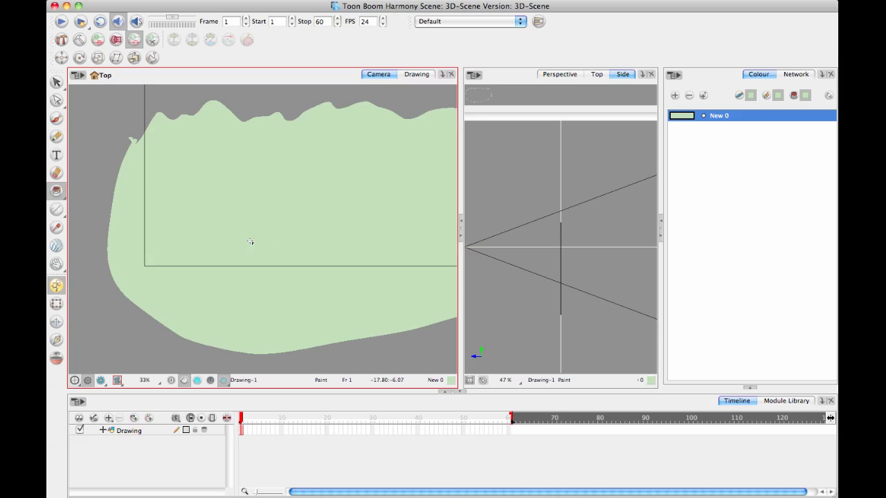
pyautogui.moveTo(322, 242); pyautogui.dragTo(275, 223)
# Rename the Drawing layer to 'Far'.
pyautogui.scroll(-2, 303, 164)
pyautogui.click(138, 434)
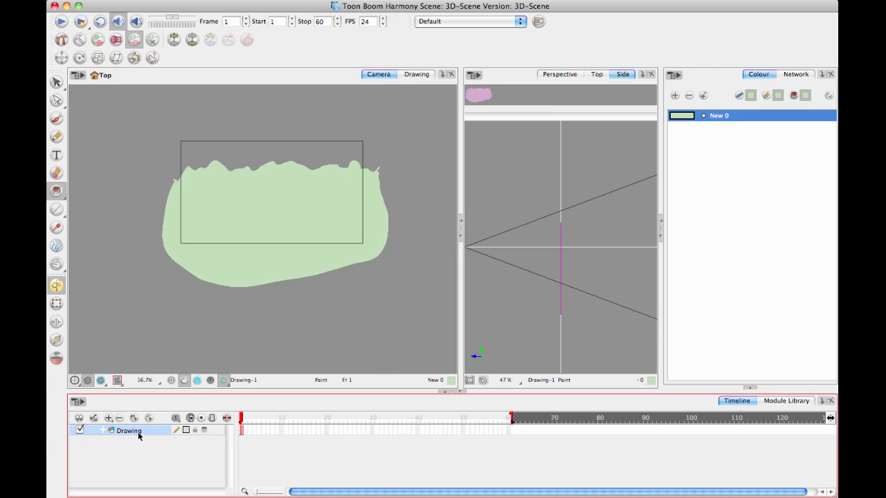
pyautogui.doubleClick(128, 431)
pyautogui.write('Far')
pyautogui.press('Return')
# Add a new drawing layer and a medium-green colour swatch, New 1.
pyautogui.hotkey('ctrl', 'r')
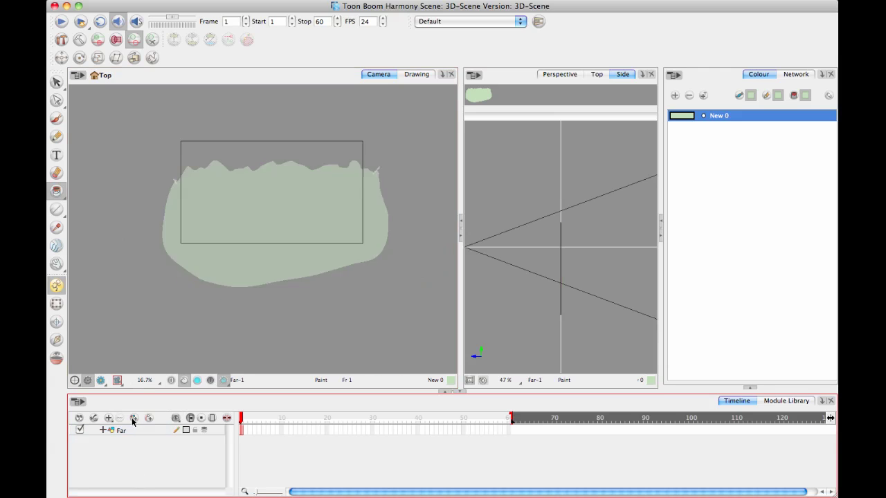
pyautogui.click(675, 95)
pyautogui.doubleClick(685, 127)
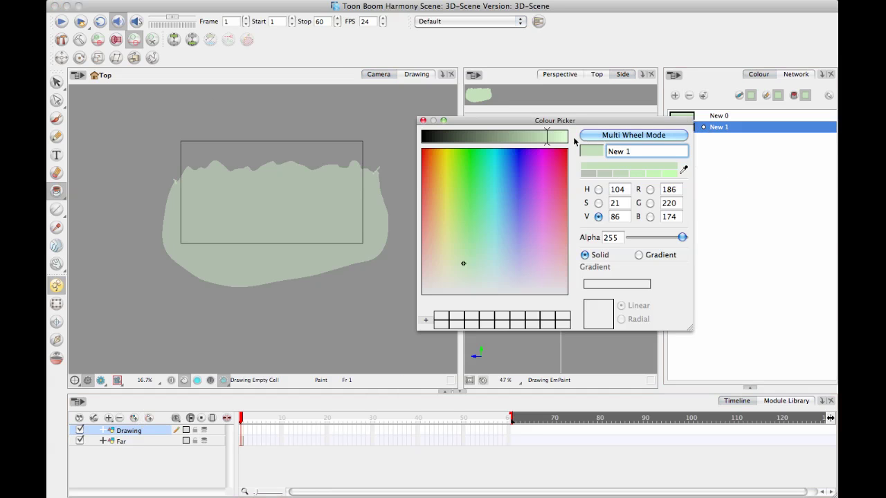
pyautogui.moveTo(549, 135); pyautogui.dragTo(520, 137)
pyautogui.moveTo(463, 263); pyautogui.dragTo(463, 212)
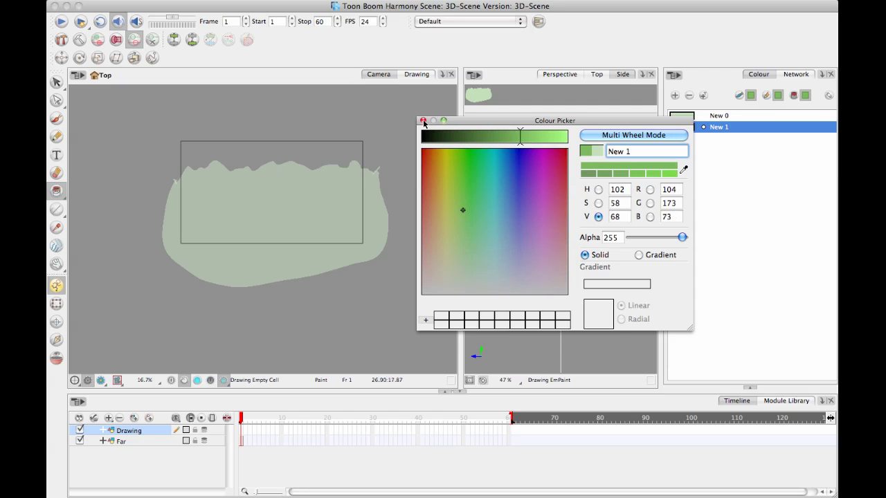
pyautogui.press('Return')
# Brush the second mountain's ridge and outline, then fill it with medium green.
pyautogui.click(56, 119)
pyautogui.moveTo(131, 241)
pyautogui.mouseDown()
pyautogui.moveTo(154, 193)
pyautogui.moveTo(194, 188)
pyautogui.moveTo(206, 128)
pyautogui.moveTo(220, 174)
pyautogui.moveTo(292, 203)
pyautogui.moveTo(402, 198)
pyautogui.mouseUp()
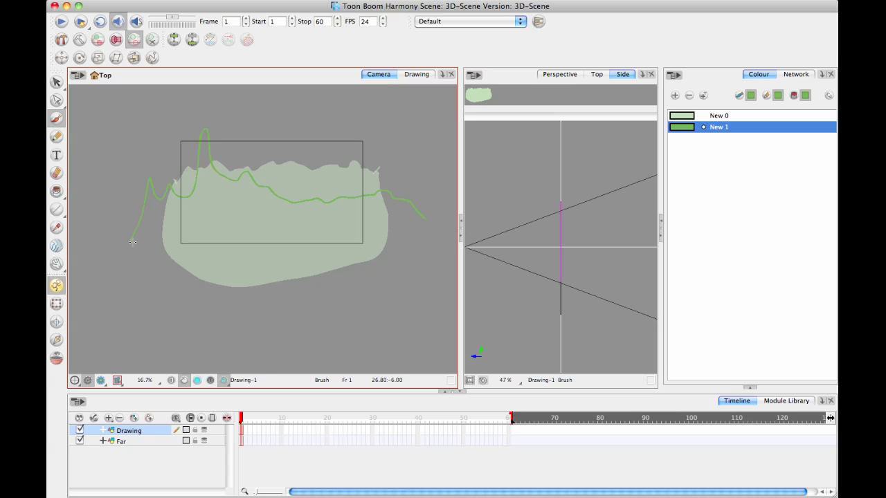
pyautogui.moveTo(123, 256)
pyautogui.mouseDown()
pyautogui.moveTo(215, 331)
pyautogui.moveTo(347, 323)
pyautogui.moveTo(428, 280)
pyautogui.moveTo(420, 207)
pyautogui.mouseUp()
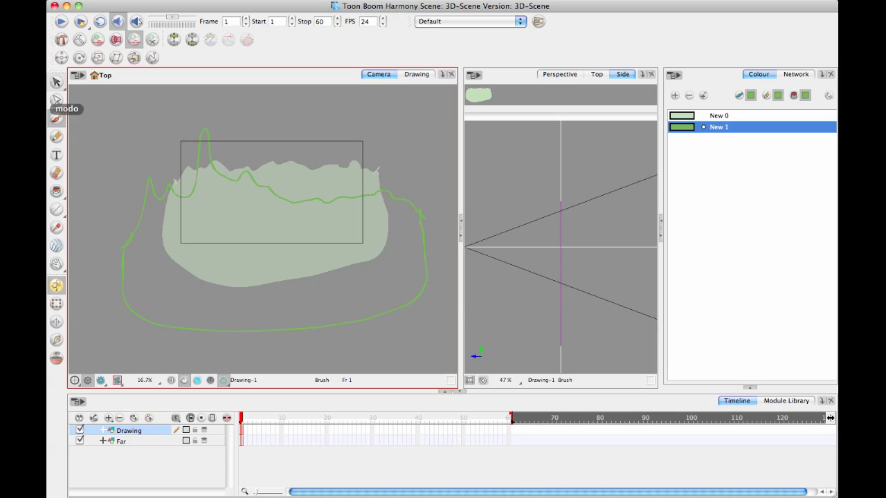
pyautogui.click(57, 191)
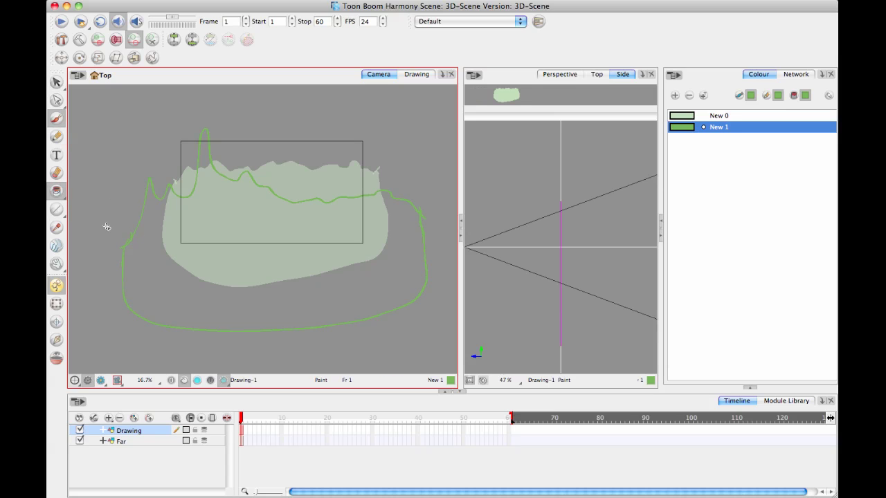
pyautogui.click(137, 268)
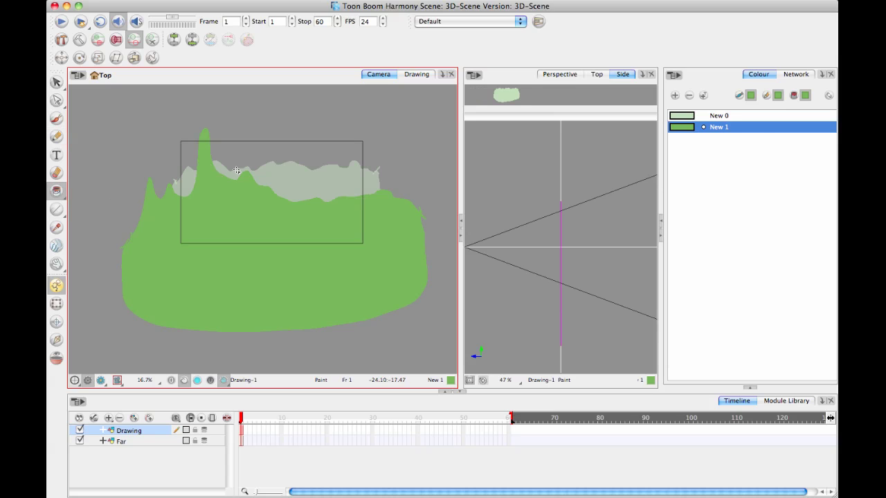
# Create a dark, saturated green swatch, New 2.
pyautogui.click(675, 96)
pyautogui.doubleClick(689, 141)
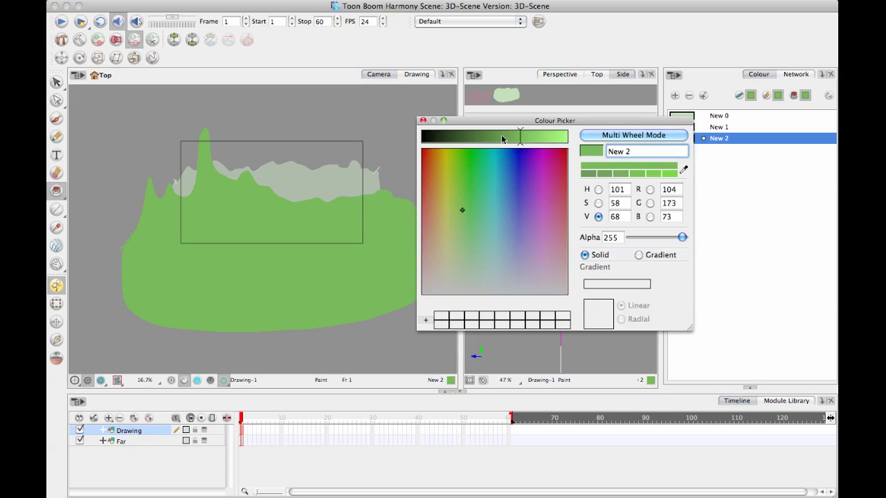
pyautogui.moveTo(505, 139); pyautogui.dragTo(486, 136)
pyautogui.moveTo(485, 198); pyautogui.dragTo(463, 192)
pyautogui.click(423, 121)
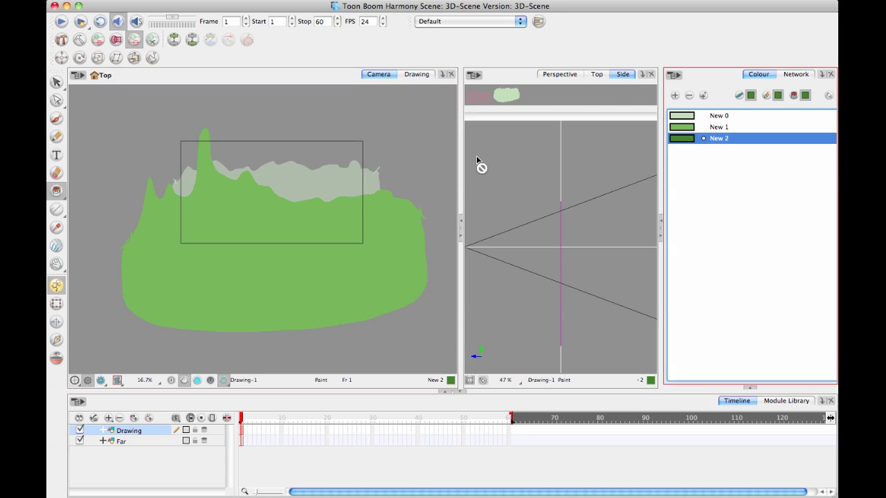
pyautogui.doubleClick(670, 141)
pyautogui.moveTo(485, 135)
pyautogui.mouseDown()
pyautogui.moveTo(430, 120)
pyautogui.moveTo(379, 166)
pyautogui.mouseUp()
pyautogui.click(377, 171)
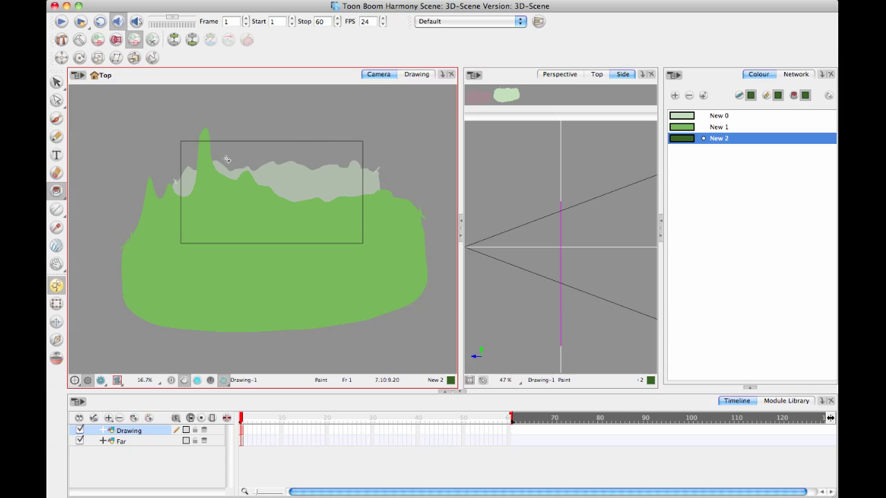
# Brush the front mountain outline with a rising slope, peak and bottom base.
pyautogui.click(60, 121)
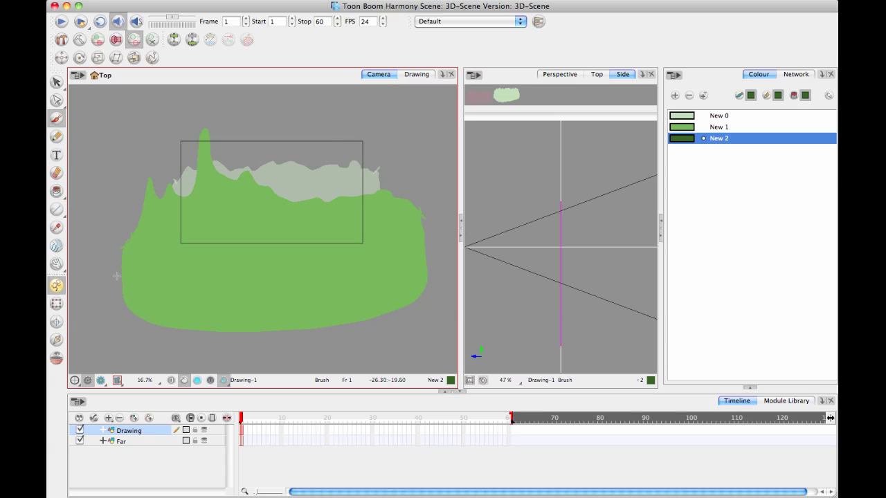
pyautogui.moveTo(113, 294); pyautogui.dragTo(289, 212)
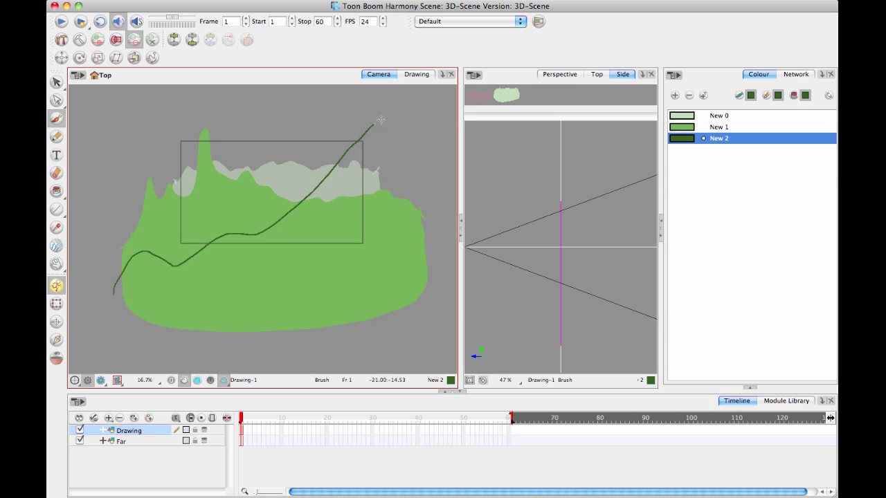
pyautogui.moveTo(382, 119)
pyautogui.mouseDown()
pyautogui.moveTo(450, 187)
pyautogui.moveTo(490, 307)
pyautogui.mouseUp()
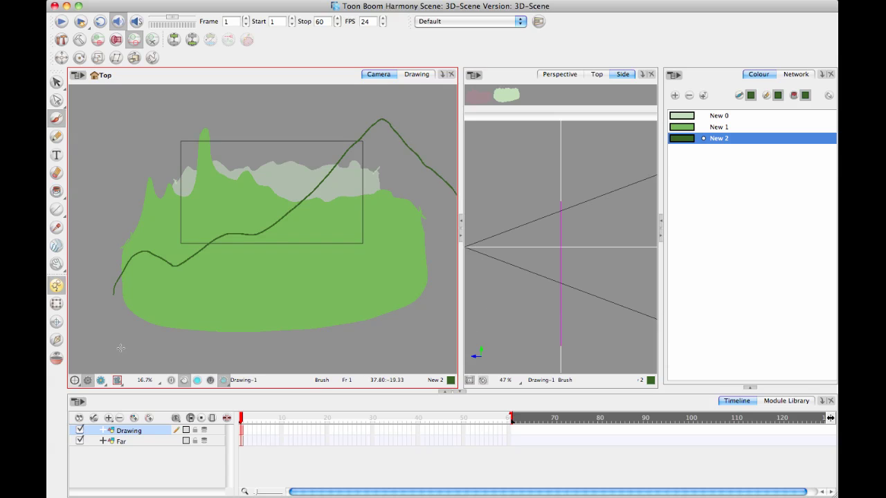
pyautogui.moveTo(117, 344); pyautogui.dragTo(112, 293)
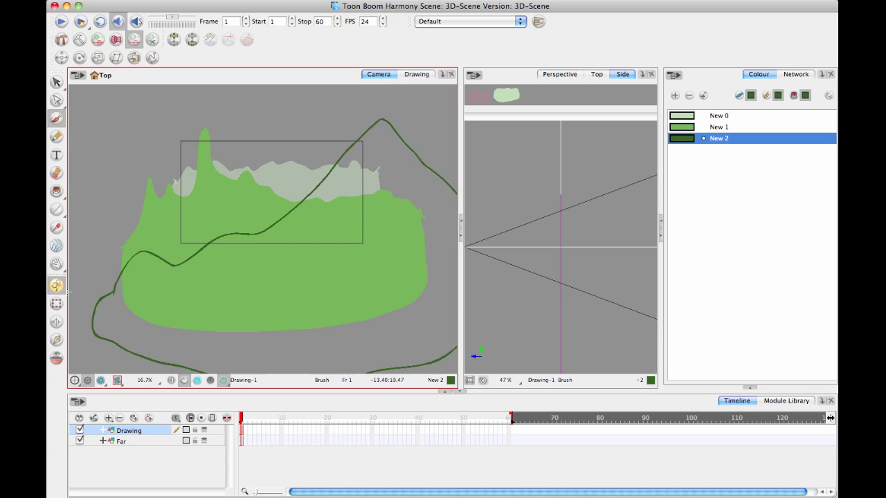
pyautogui.click(56, 193)
pyautogui.click(129, 313)
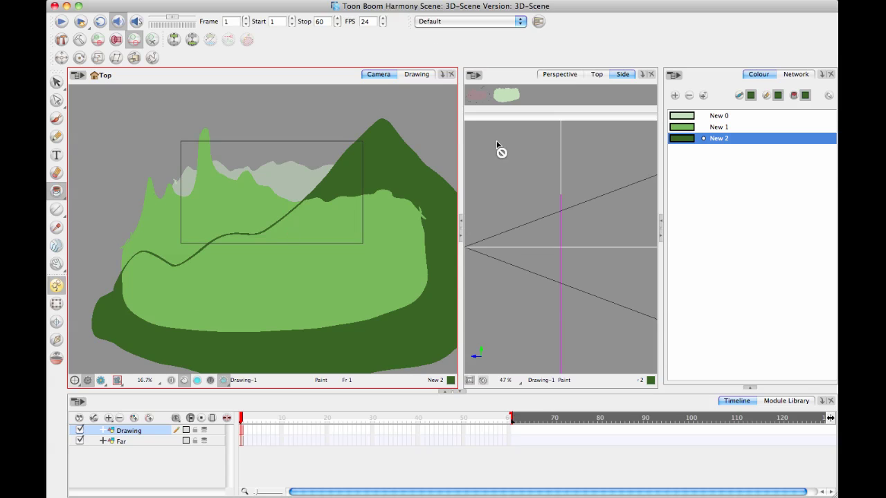
pyautogui.hotkey('ctrl', 'z')
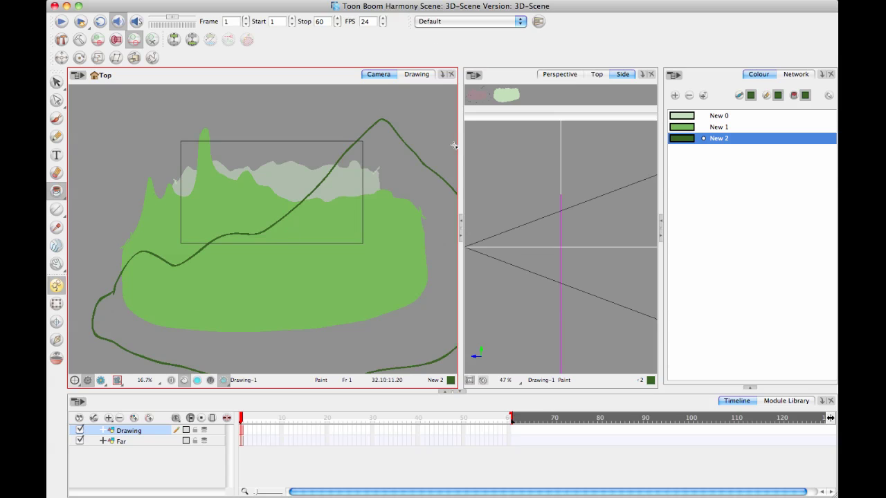
# Move the front mountain outline onto a new layer and fill it dark green.
pyautogui.click(59, 82)
pyautogui.click(113, 293)
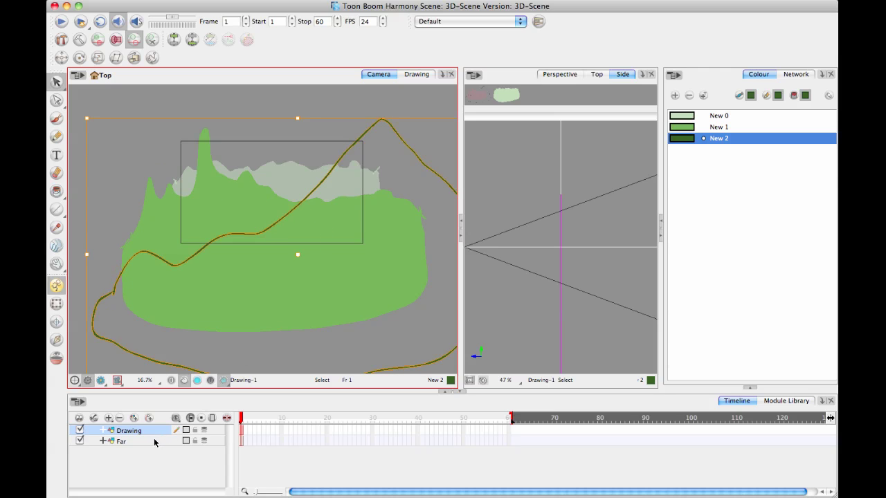
pyautogui.hotkey('ctrl', 'x')
pyautogui.click(134, 419)
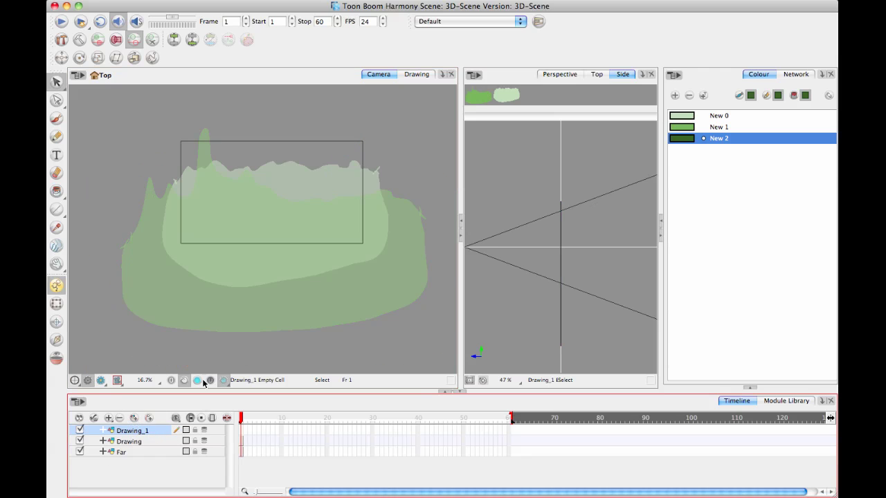
pyautogui.hotkey('ctrl', 'v')
pyautogui.click(57, 191)
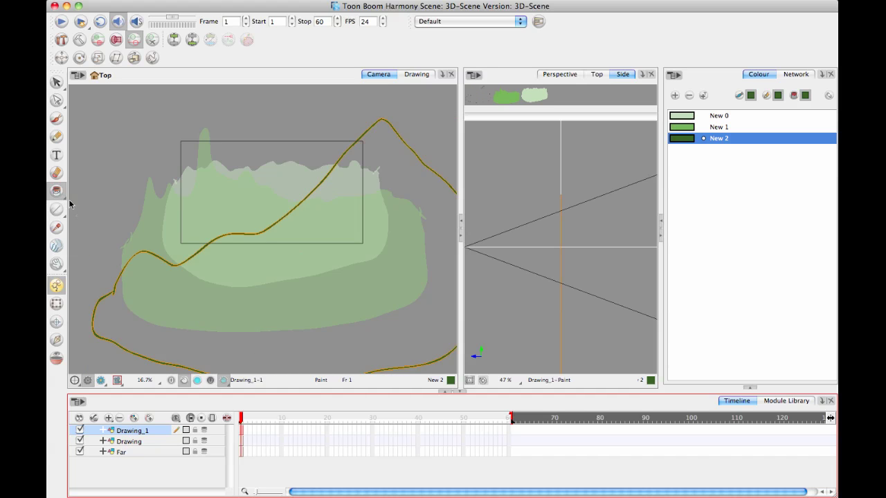
pyautogui.click(129, 311)
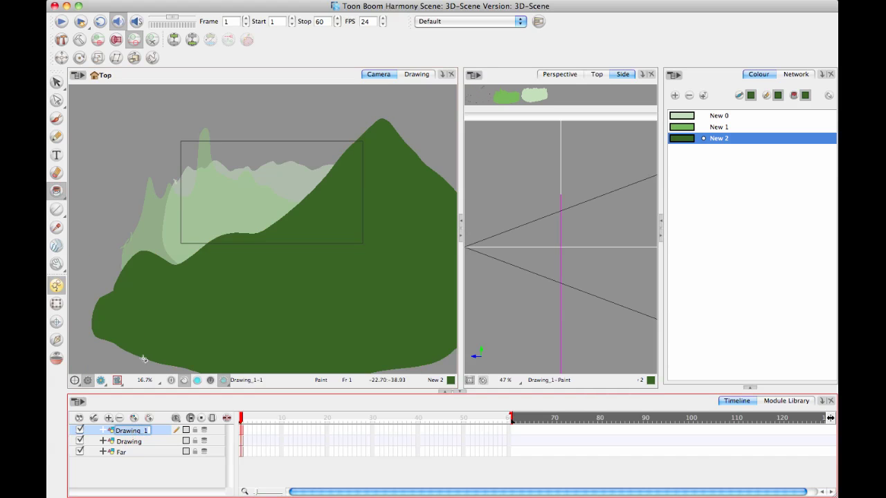
# Name the new layer 'Close' and rename the middle Drawing layer 'Mid'.
pyautogui.write('Close')
pyautogui.press('Return')
pyautogui.click(131, 443)
pyautogui.doubleClick(136, 444)
pyautogui.write('Mid')
pyautogui.press('Return')
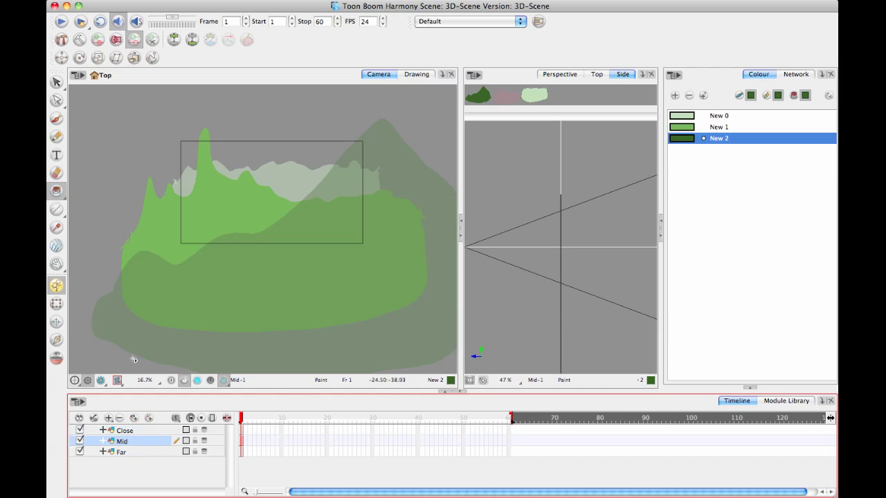
pyautogui.click(175, 467)
# Cycle through the Far, Mid and Close layers with the Transform tool, ending on Far.
pyautogui.click(56, 305)
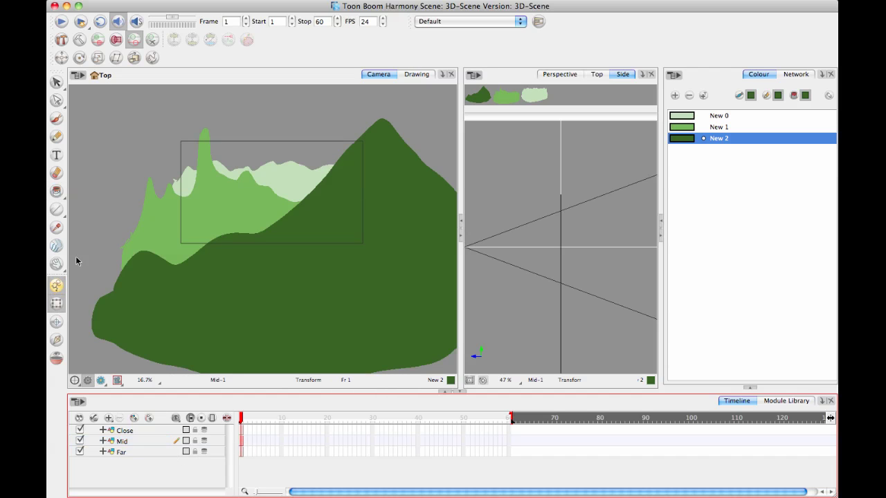
pyautogui.click(146, 451)
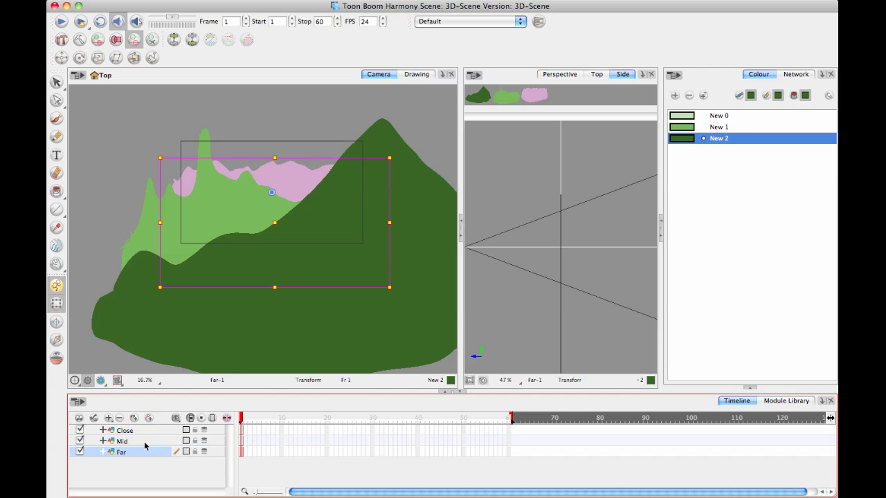
pyautogui.click(148, 441)
pyautogui.click(149, 431)
pyautogui.click(153, 441)
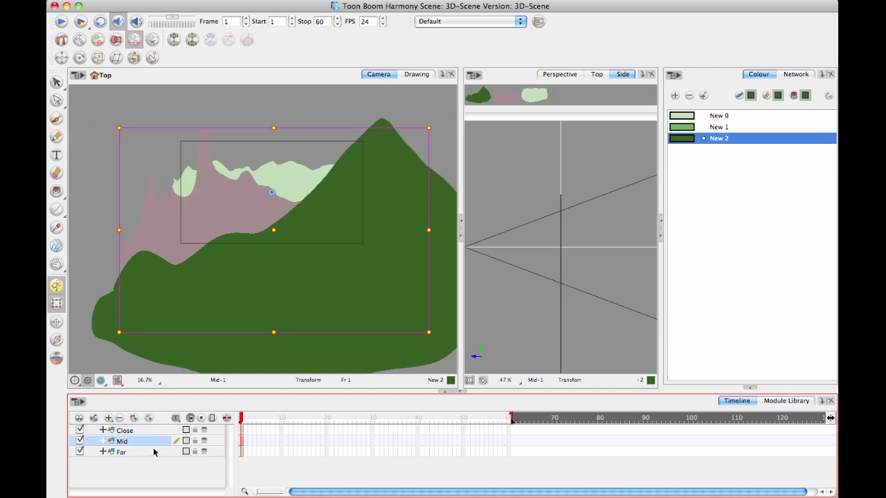
pyautogui.click(153, 452)
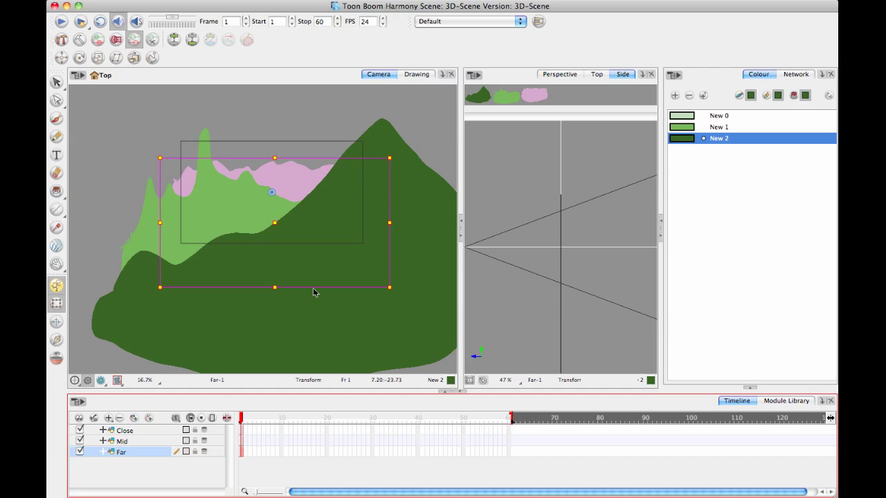
pyautogui.click(141, 442)
pyautogui.click(154, 432)
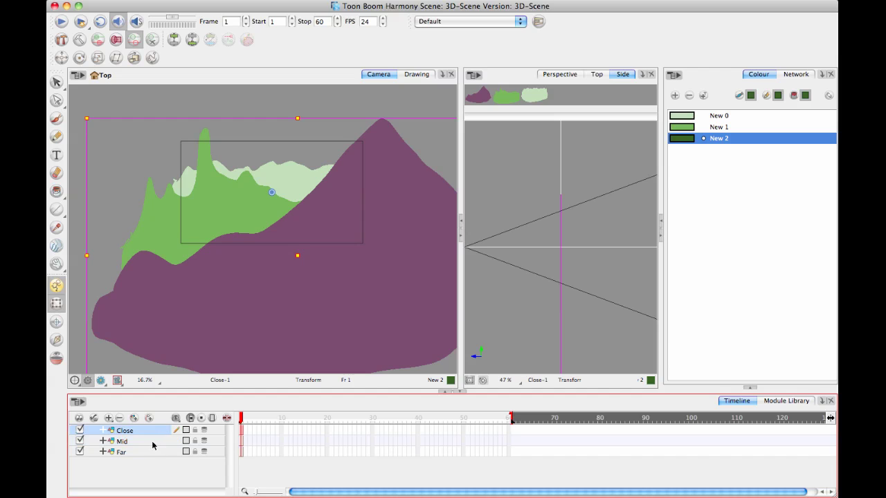
pyautogui.click(137, 454)
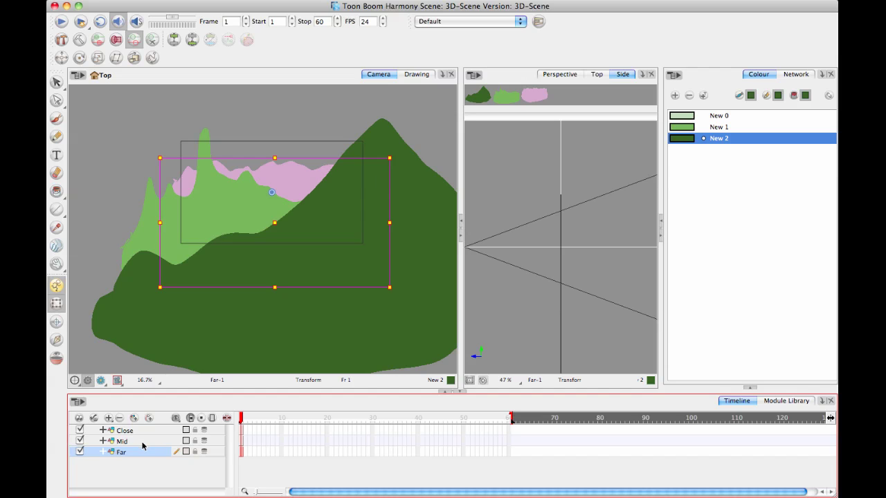
pyautogui.click(142, 445)
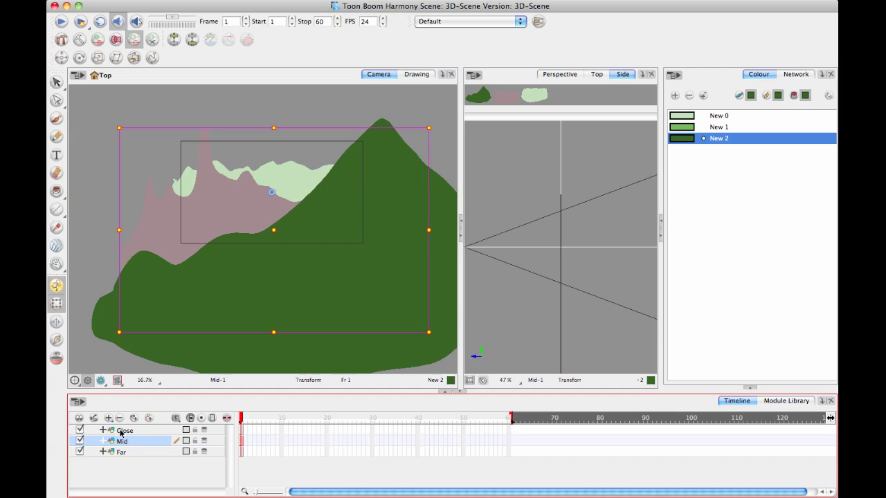
pyautogui.click(124, 431)
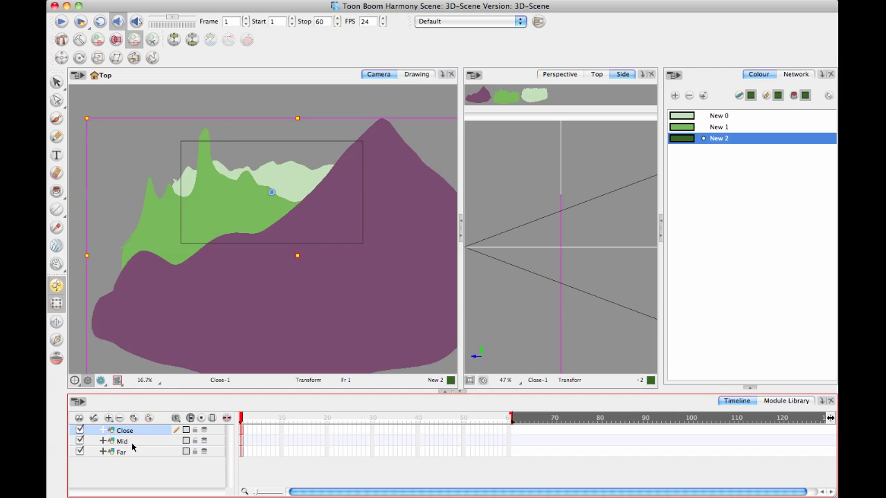
pyautogui.click(132, 452)
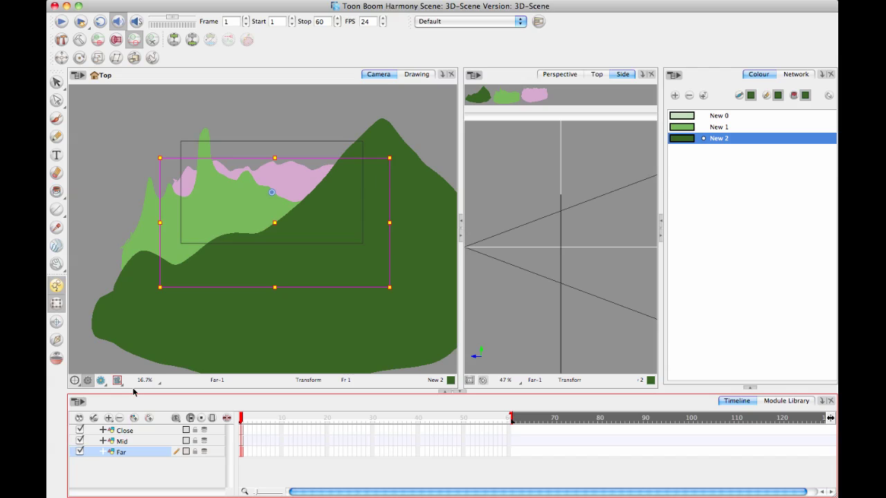
# Widen the Camera and Side views and glance at the Windows toolbar list.
pyautogui.moveTo(461, 171); pyautogui.dragTo(492, 171)
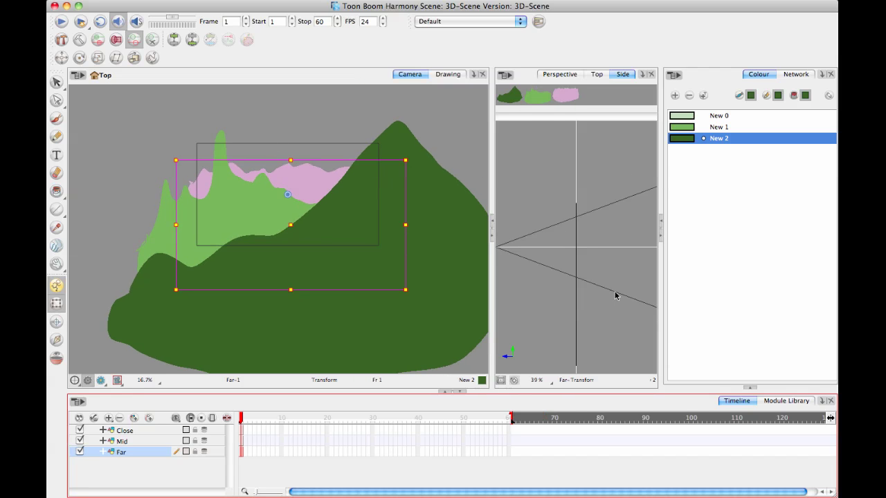
pyautogui.moveTo(659, 169); pyautogui.dragTo(705, 131)
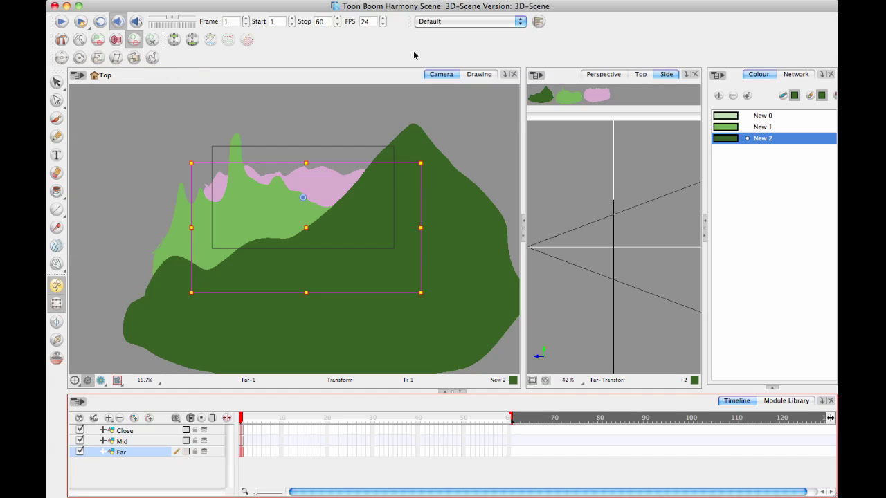
pyautogui.click(363, 6)
pyautogui.moveTo(374, 43)
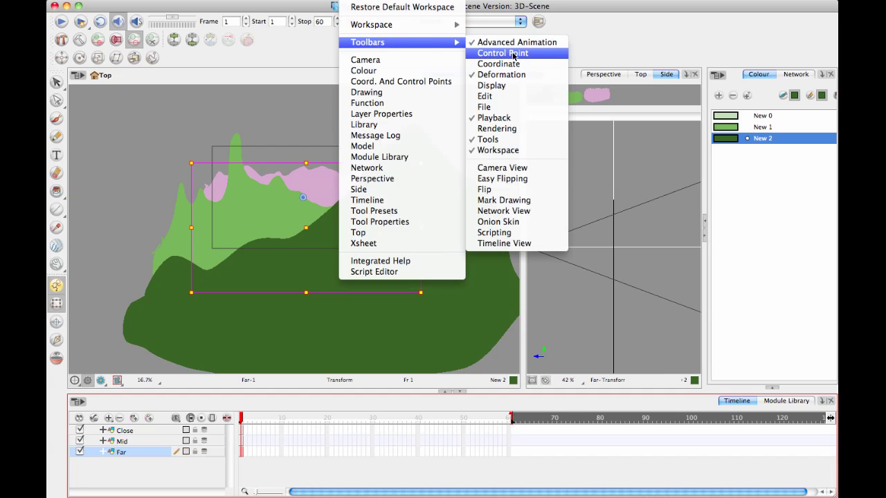
pyautogui.click(666, 47)
# Browse the toolbar lists repeatedly, closing them without toggling any toolbar.
pyautogui.rightClick(379, 36)
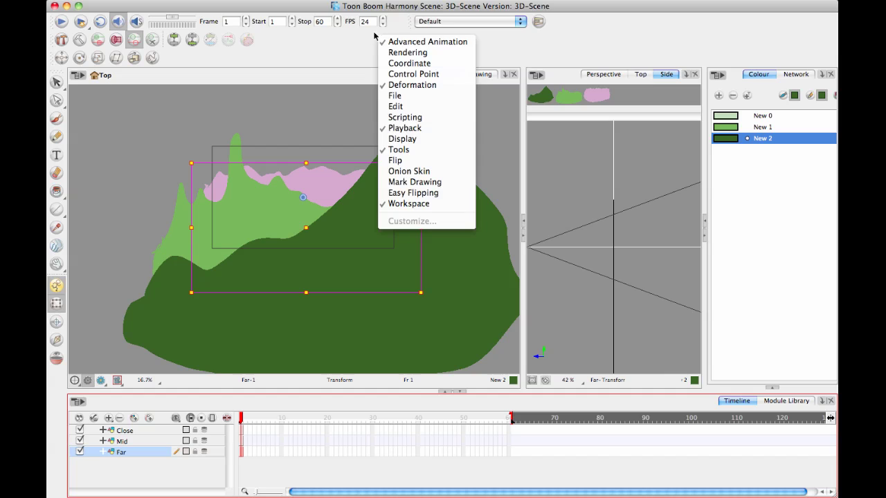
pyautogui.click(281, 48)
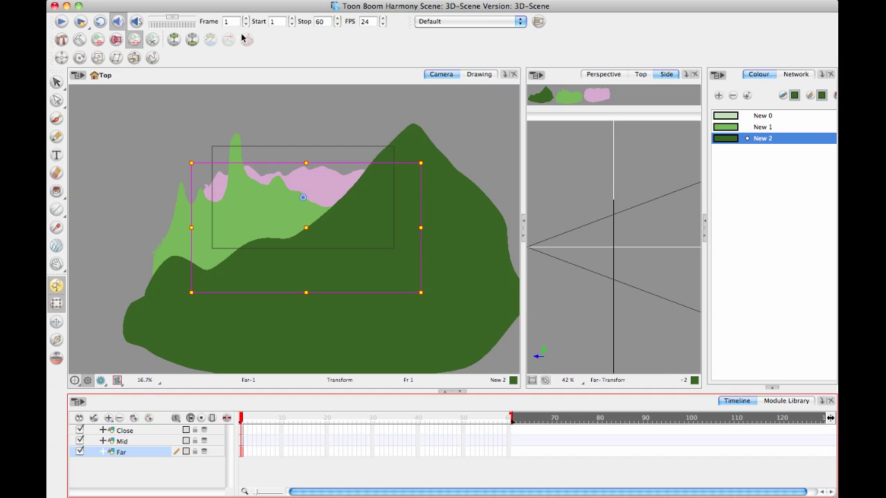
pyautogui.rightClick(313, 38)
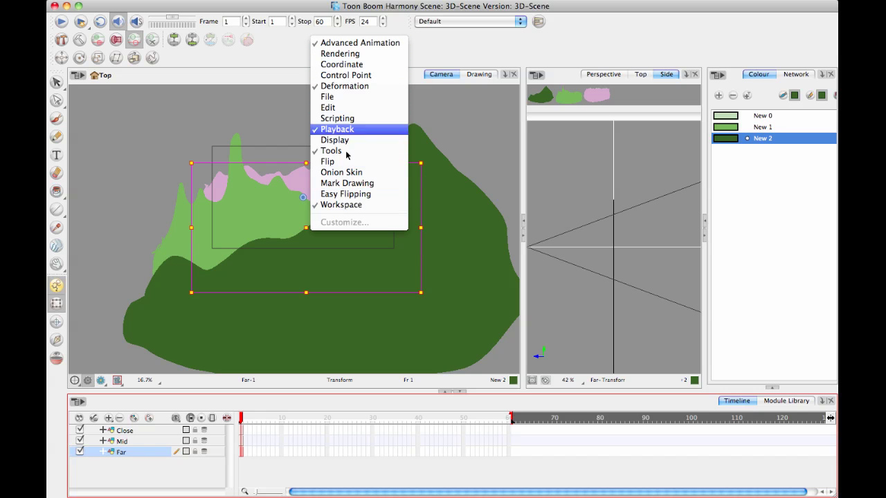
pyautogui.click(287, 49)
pyautogui.click(372, 3)
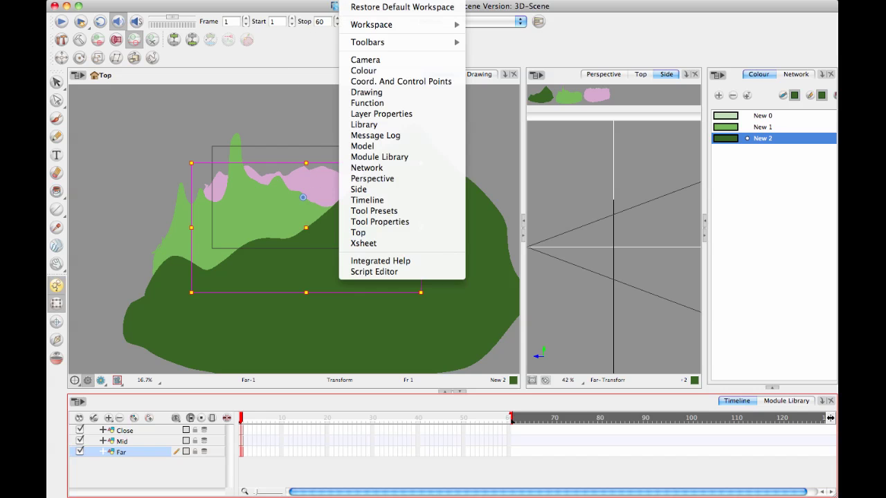
pyautogui.moveTo(386, 43)
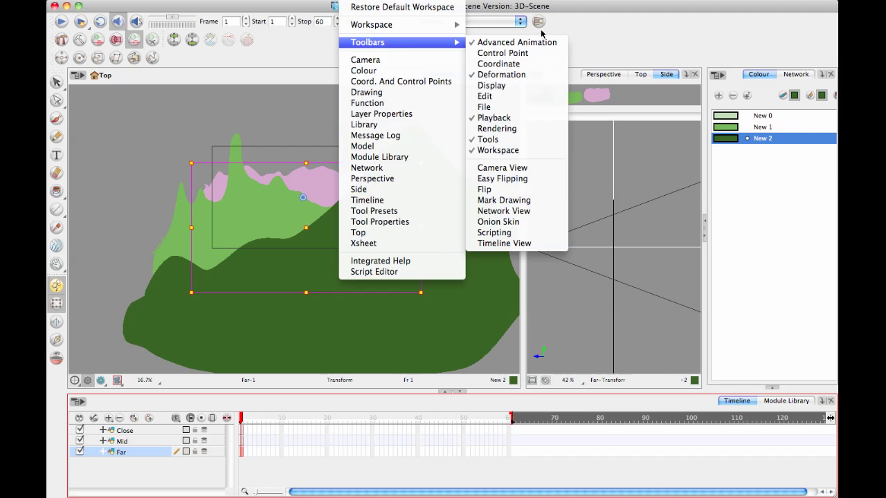
pyautogui.click(572, 32)
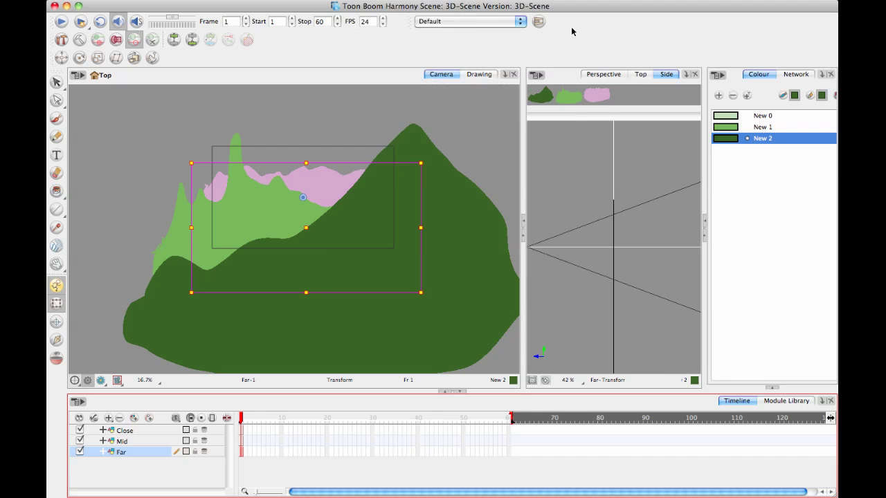
pyautogui.rightClick(277, 38)
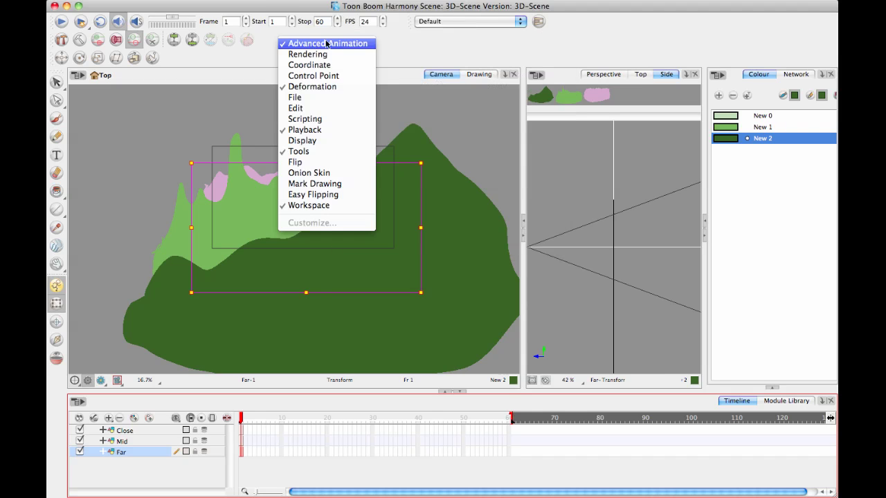
pyautogui.click(253, 60)
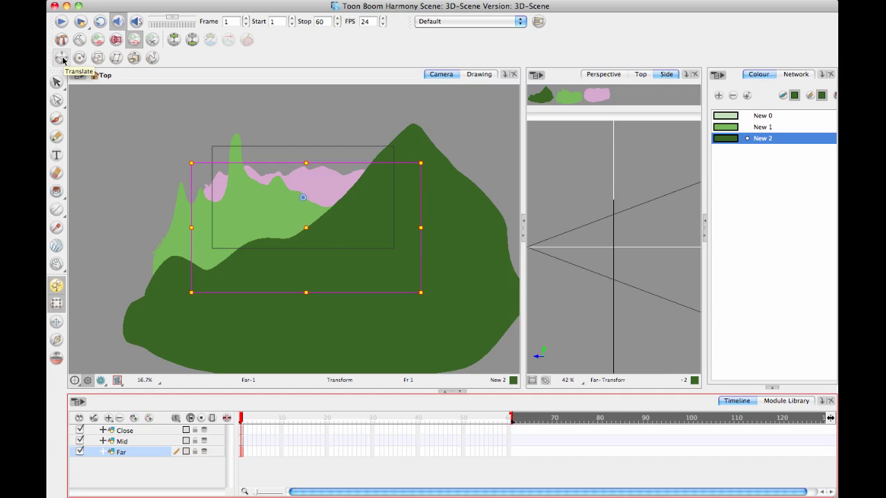
pyautogui.click(58, 305)
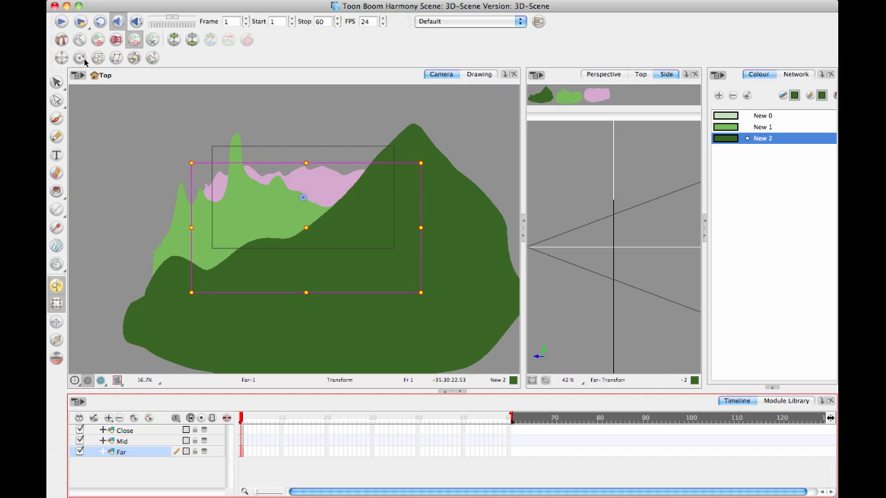
pyautogui.click(61, 57)
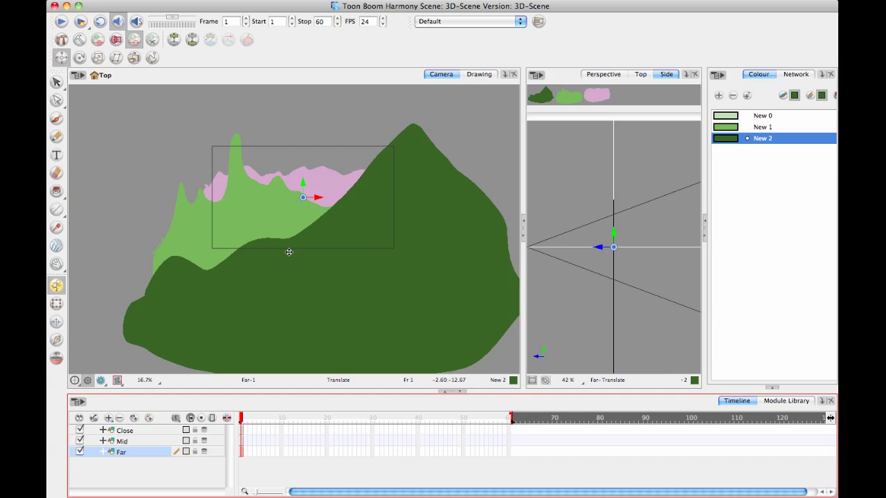
pyautogui.click(56, 305)
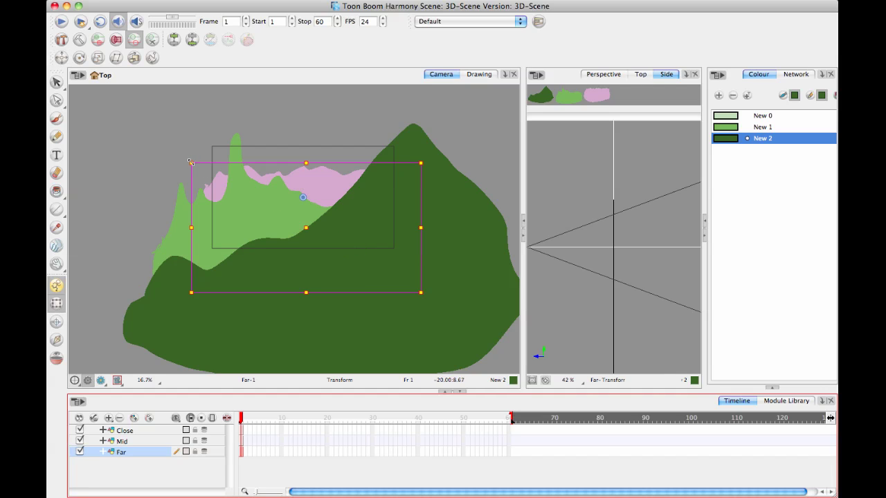
pyautogui.click(62, 59)
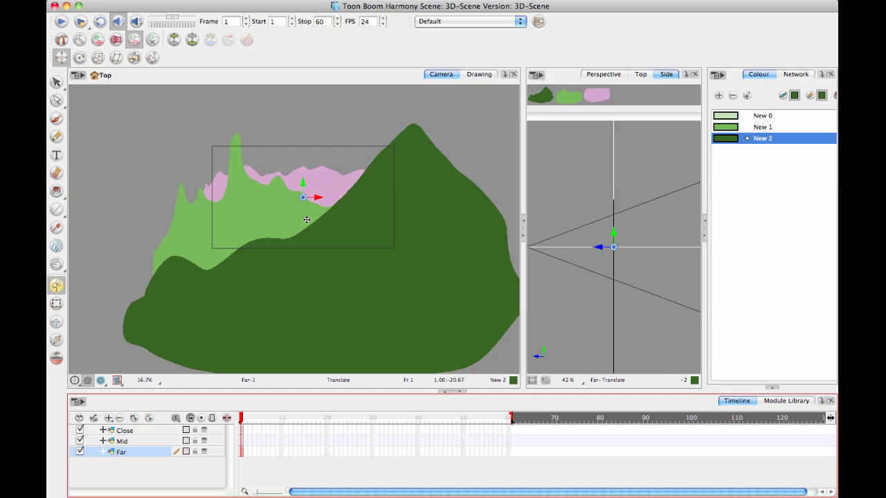
pyautogui.moveTo(601, 247); pyautogui.dragTo(696, 247)
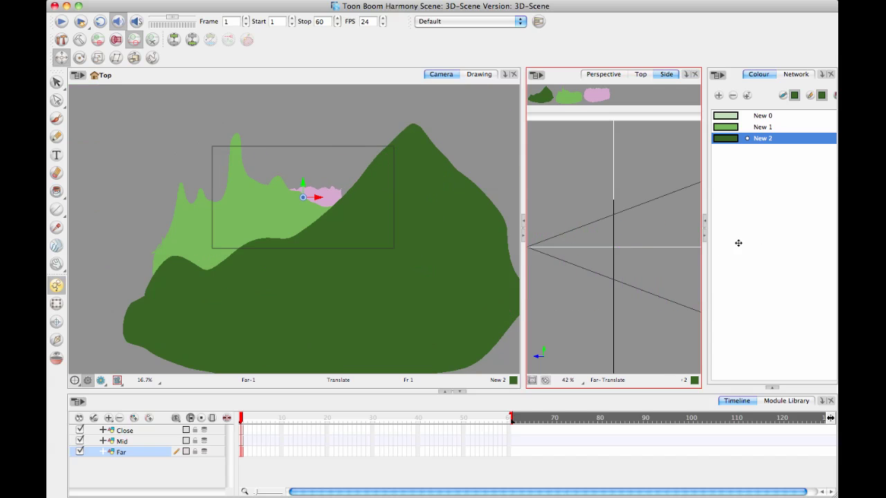
pyautogui.moveTo(605, 275); pyautogui.dragTo(538, 274)
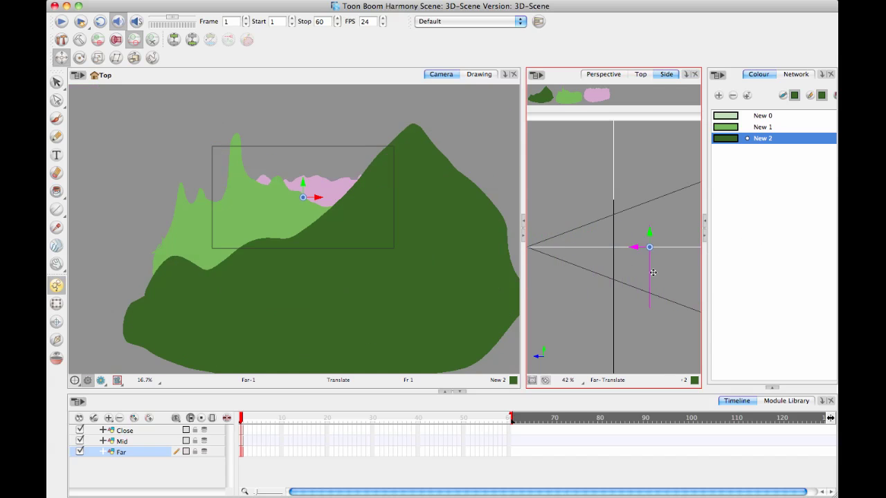
pyautogui.moveTo(661, 273); pyautogui.dragTo(587, 247)
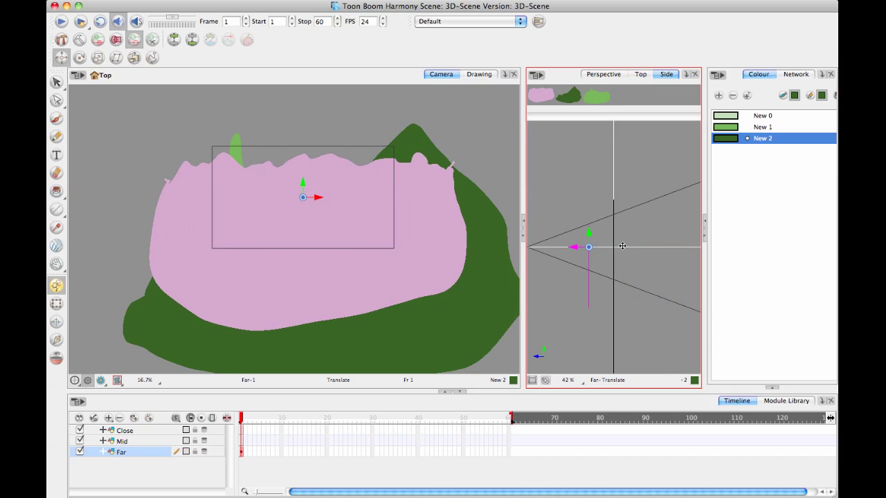
pyautogui.press('Left')
pyautogui.press('Left')
pyautogui.press('Left')
pyautogui.press('Left')
pyautogui.press('Left')
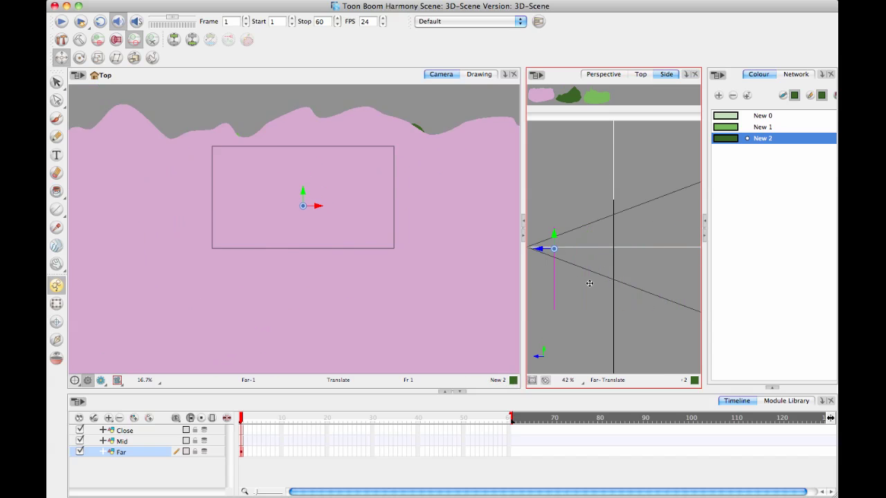
pyautogui.moveTo(598, 283); pyautogui.dragTo(669, 270)
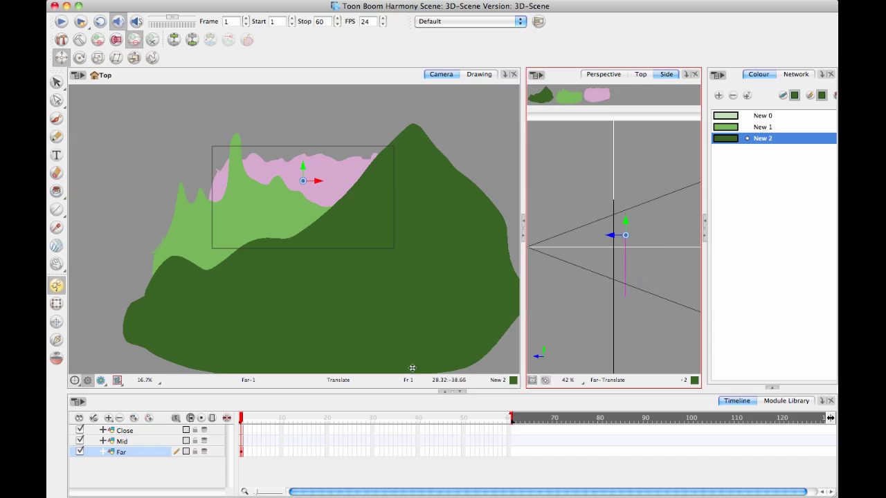
pyautogui.click(248, 463)
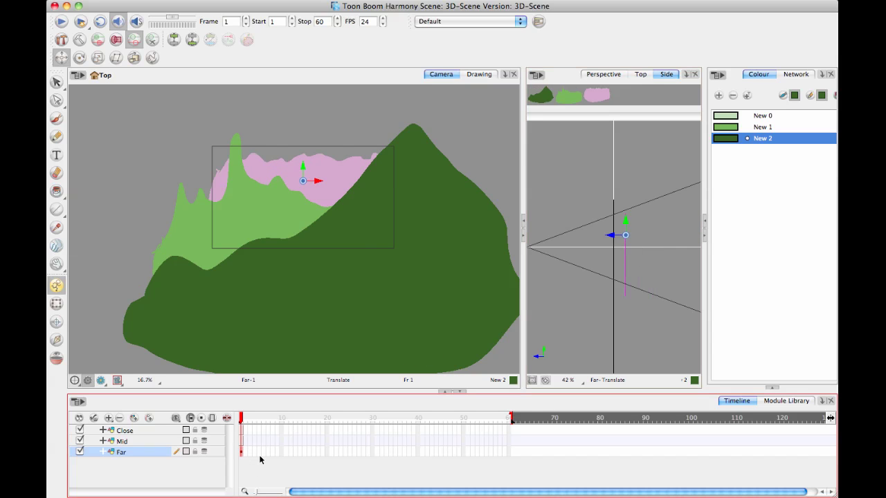
pyautogui.press('r')
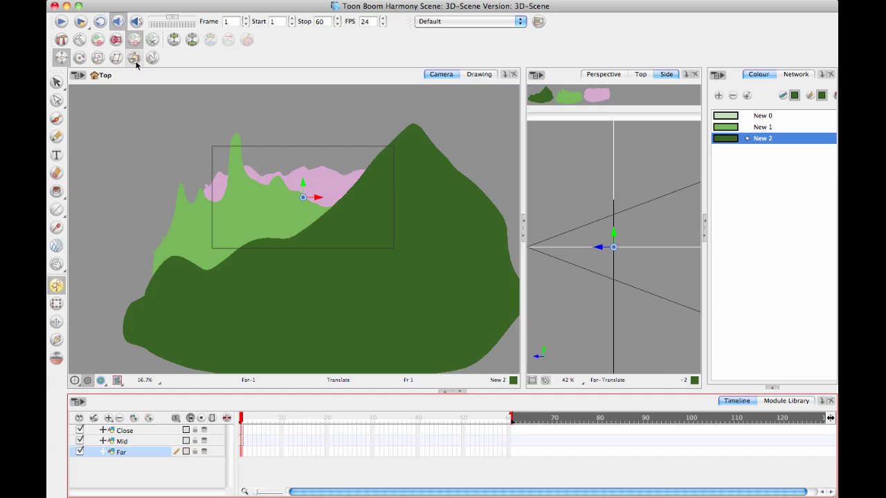
# Use Maintain Size to push the Far layer far back in depth, then recentre the Side view.
pyautogui.click(137, 58)
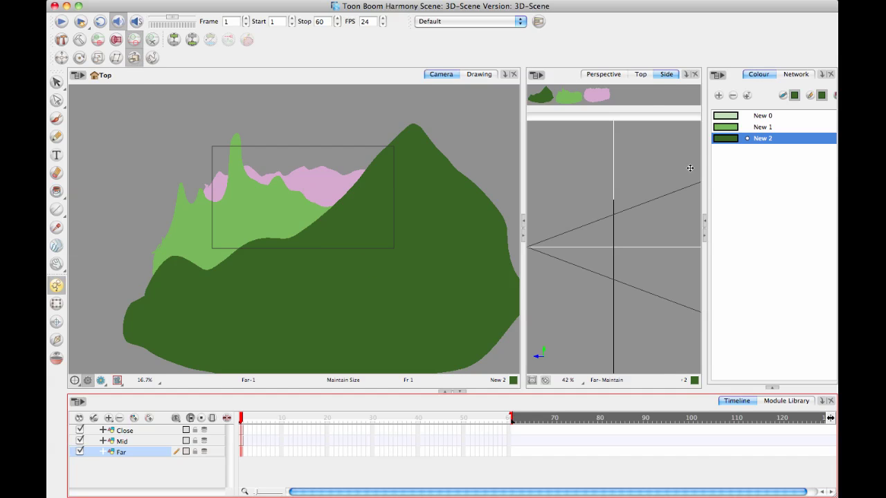
pyautogui.moveTo(571, 257)
pyautogui.mouseDown()
pyautogui.moveTo(628, 257)
pyautogui.moveTo(619, 256)
pyautogui.mouseUp()
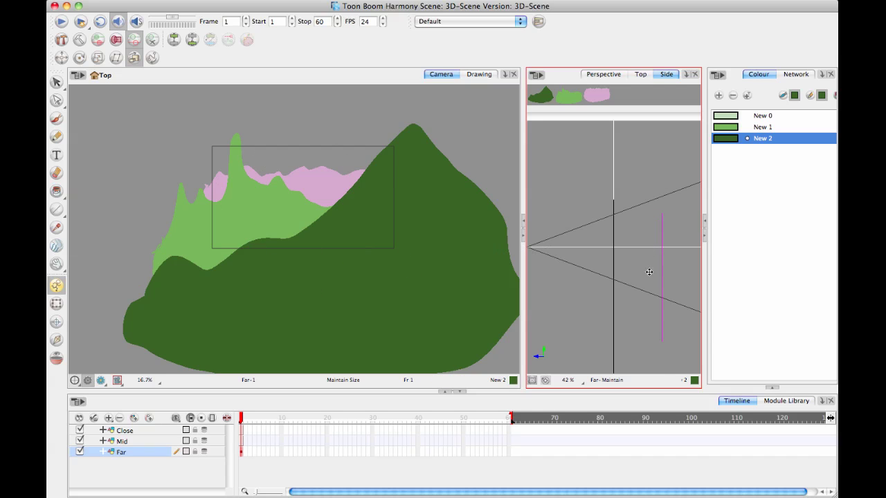
pyautogui.moveTo(651, 280)
pyautogui.mouseDown()
pyautogui.moveTo(626, 287)
pyautogui.moveTo(499, 273)
pyautogui.moveTo(573, 296)
pyautogui.moveTo(685, 304)
pyautogui.moveTo(609, 287)
pyautogui.moveTo(547, 286)
pyautogui.moveTo(685, 305)
pyautogui.moveTo(566, 275)
pyautogui.moveTo(660, 295)
pyautogui.moveTo(689, 259)
pyautogui.mouseUp()
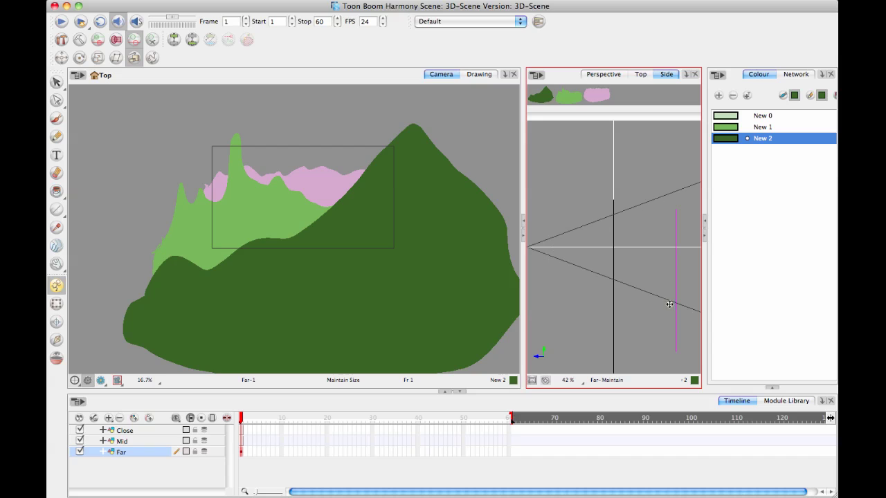
pyautogui.click(641, 74)
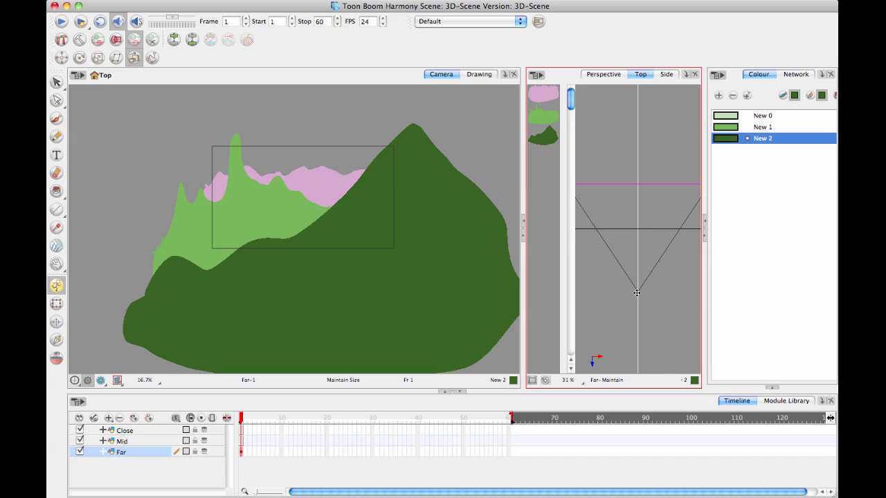
pyautogui.click(666, 74)
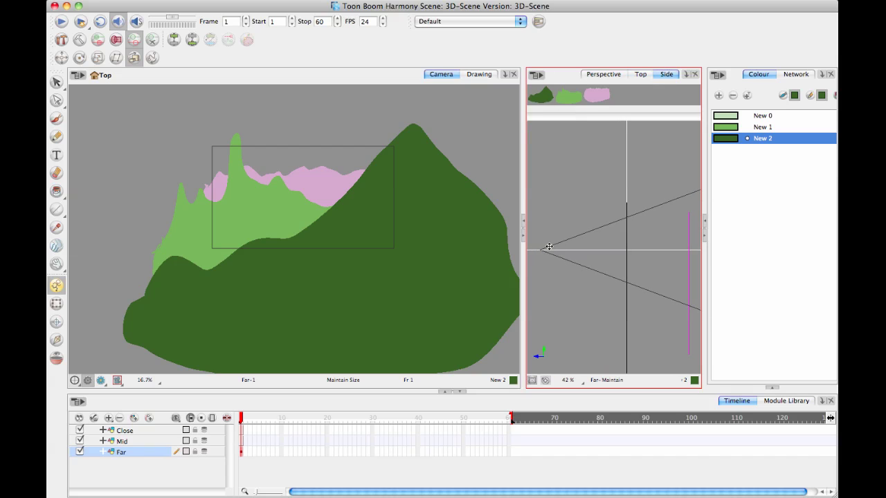
pyautogui.press('space')
pyautogui.moveTo(623, 291)
pyautogui.mouseDown()
pyautogui.moveTo(604, 268)
pyautogui.moveTo(610, 254)
pyautogui.moveTo(507, 262)
pyautogui.moveTo(674, 278)
pyautogui.moveTo(602, 271)
pyautogui.moveTo(663, 278)
pyautogui.mouseUp()
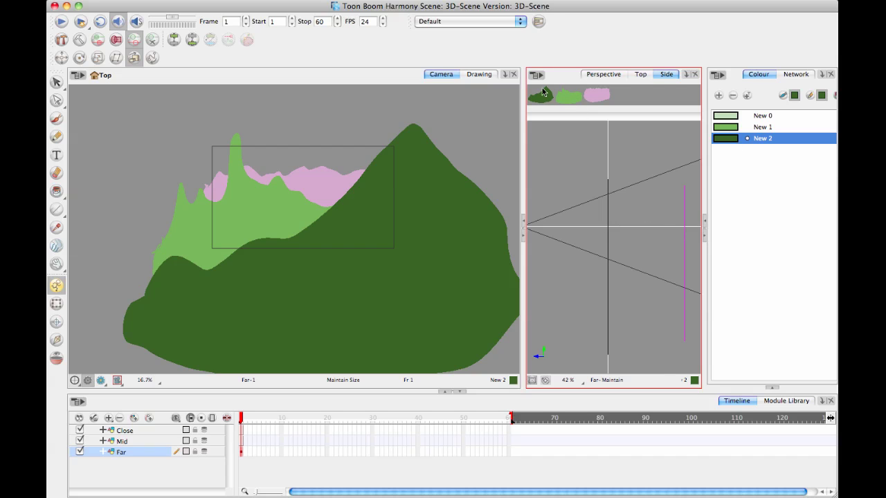
# Push the Mid layer back and bring the Close layer nearer the camera.
pyautogui.click(573, 101)
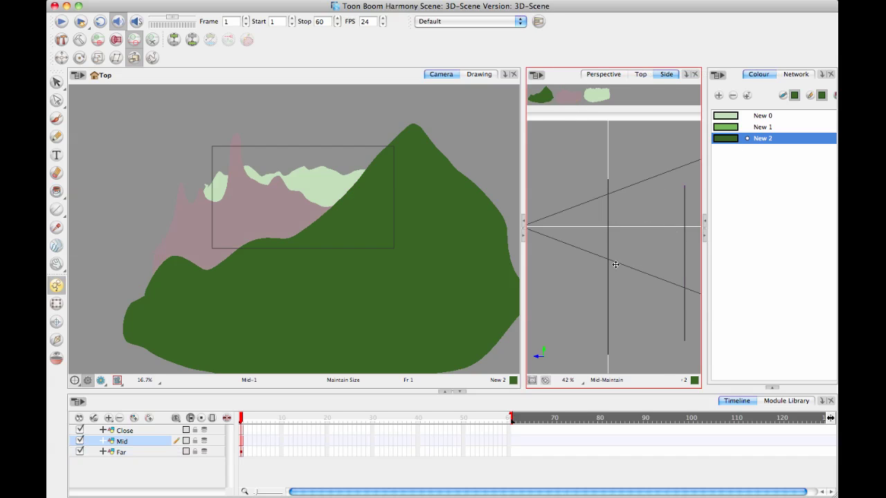
pyautogui.moveTo(613, 268)
pyautogui.mouseDown()
pyautogui.moveTo(635, 268)
pyautogui.moveTo(624, 268)
pyautogui.mouseUp()
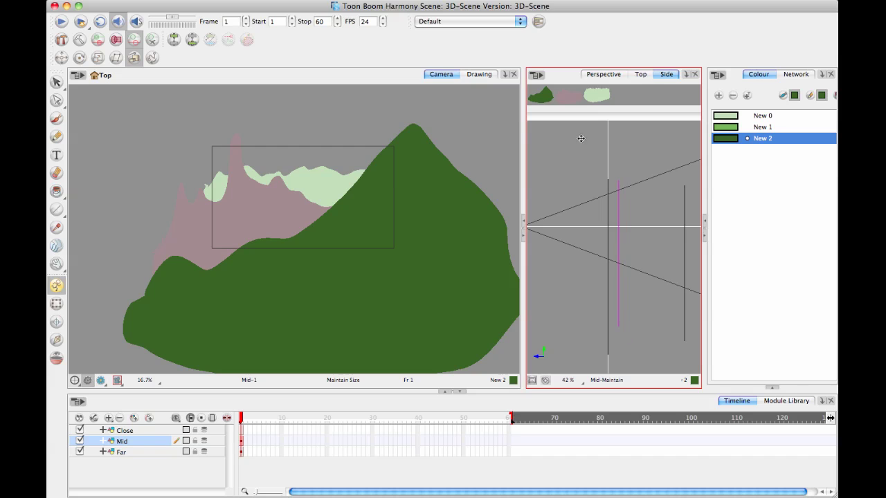
pyautogui.click(550, 100)
pyautogui.click(575, 100)
pyautogui.click(550, 100)
pyautogui.moveTo(589, 262); pyautogui.dragTo(555, 264)
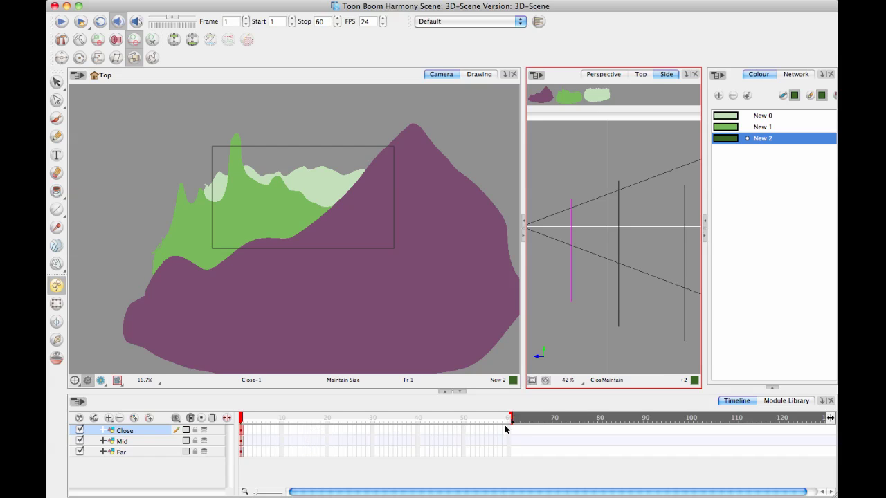
# Extend all three layers' drawings to frame 60 and return to frame 1.
pyautogui.moveTo(506, 431); pyautogui.dragTo(510, 454)
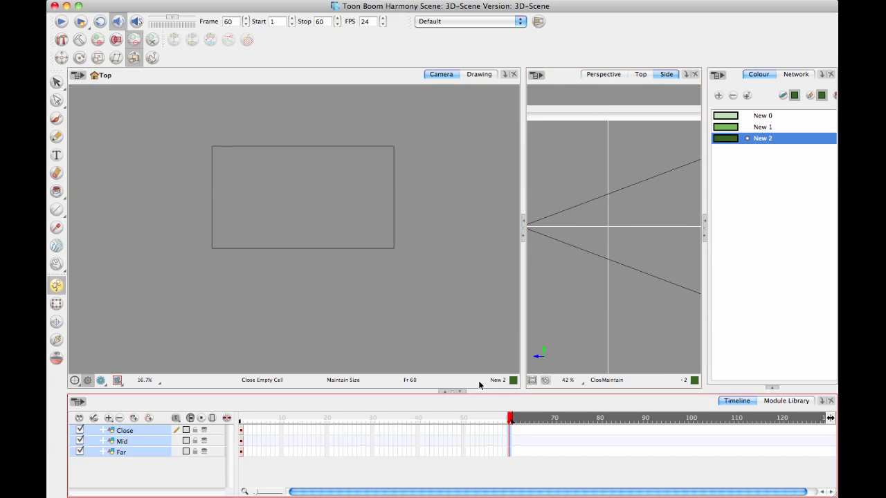
pyautogui.press('F5')
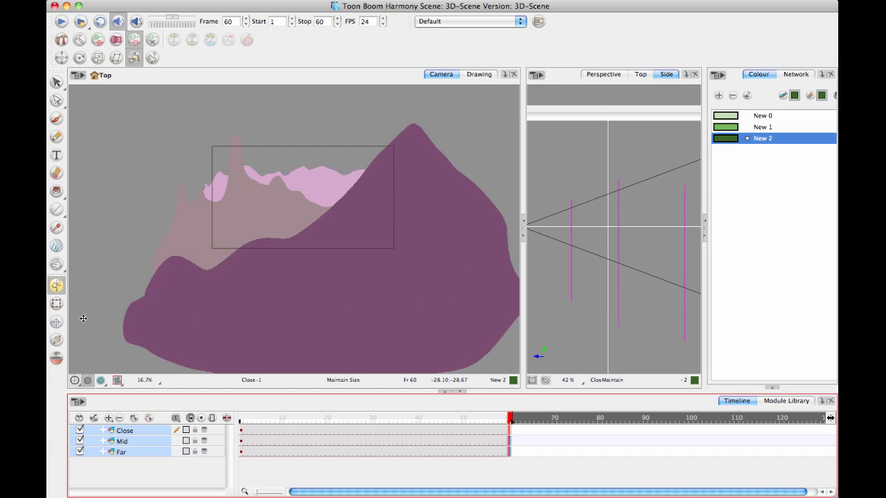
pyautogui.click(57, 304)
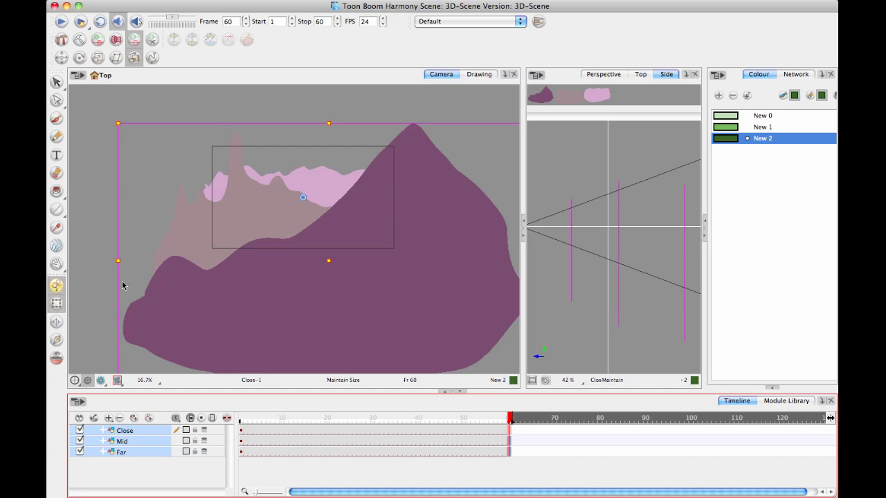
pyautogui.click(95, 229)
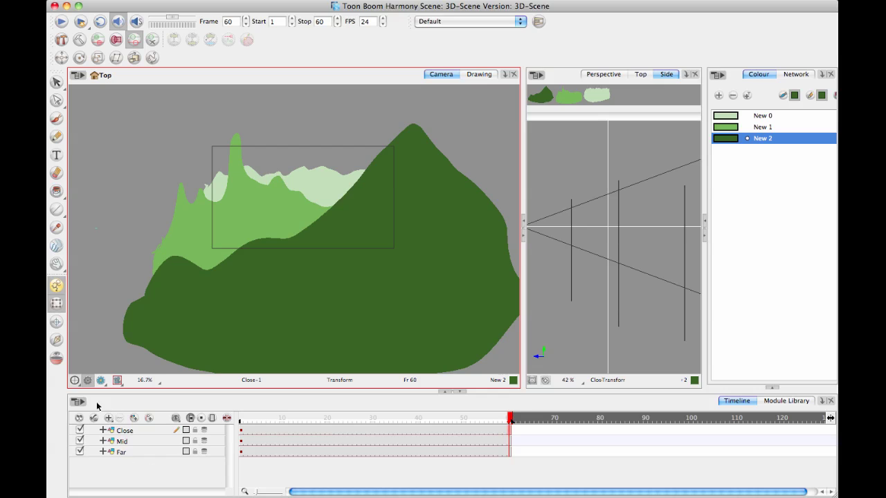
pyautogui.moveTo(266, 424); pyautogui.dragTo(228, 421)
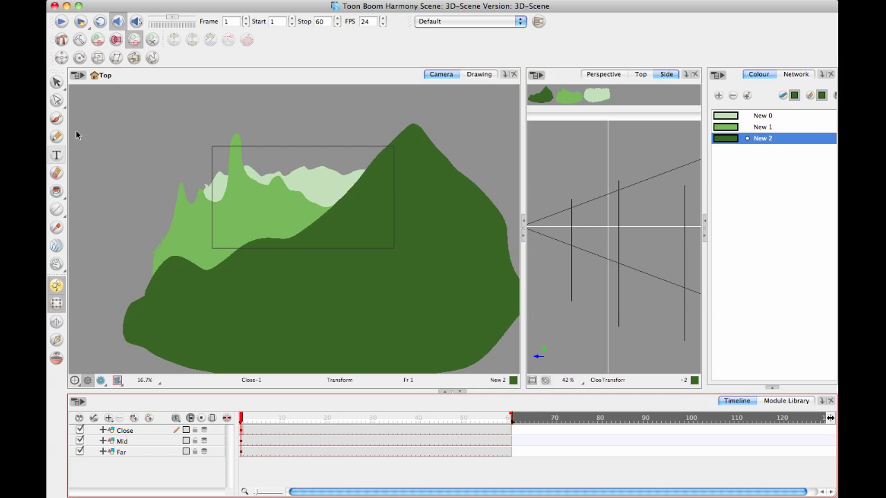
# Add a new Camera layer to the timeline and select it.
pyautogui.click(108, 420)
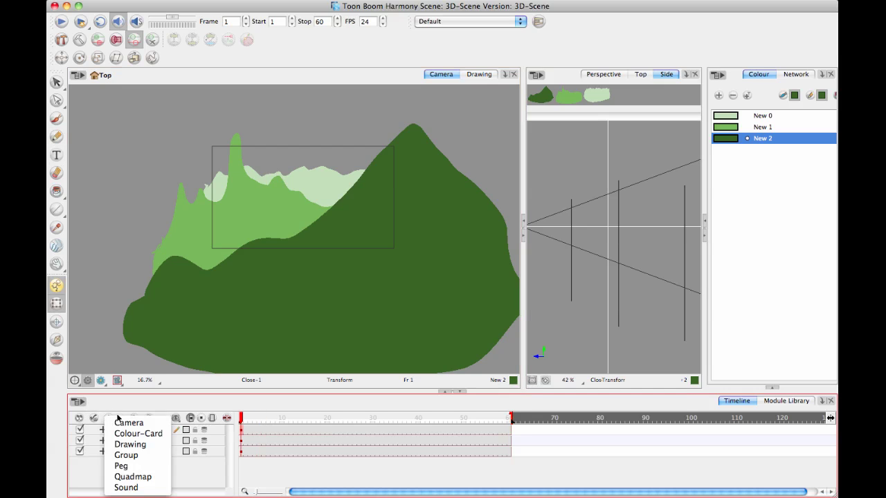
pyautogui.click(125, 422)
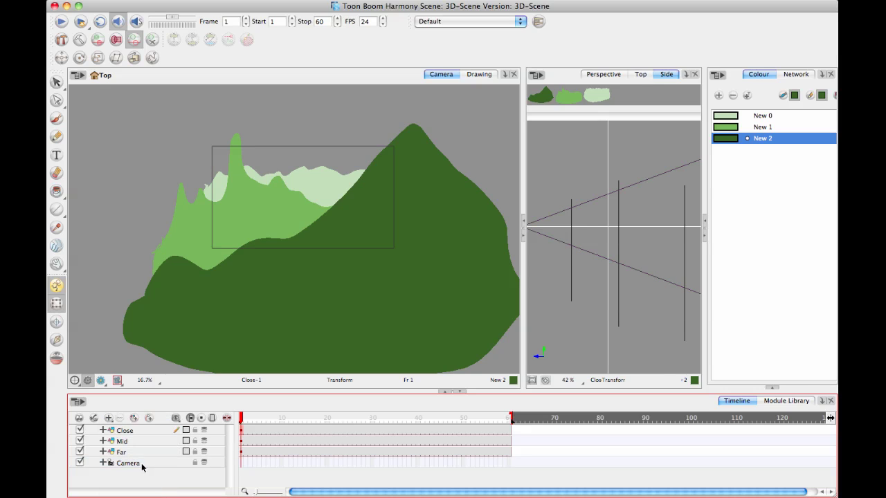
pyautogui.click(143, 464)
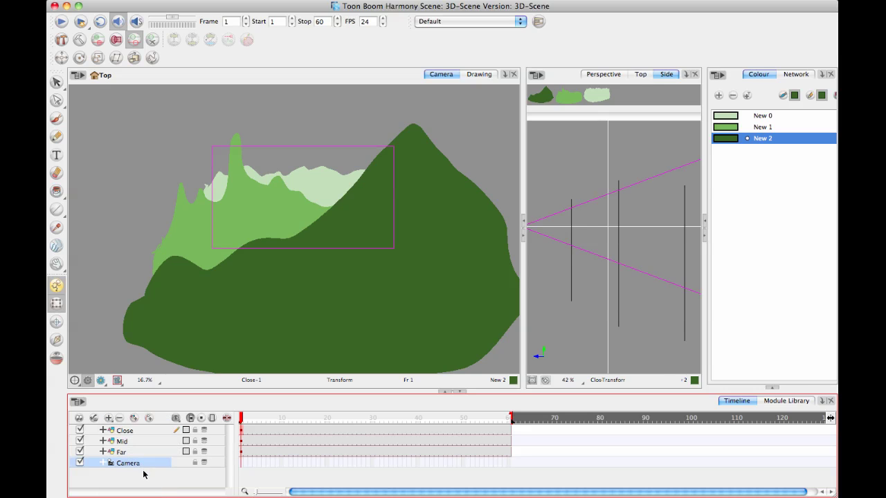
# Attach a peg to the Camera, undo it, then retry, triggering the Display-mode warning.
pyautogui.click(150, 419)
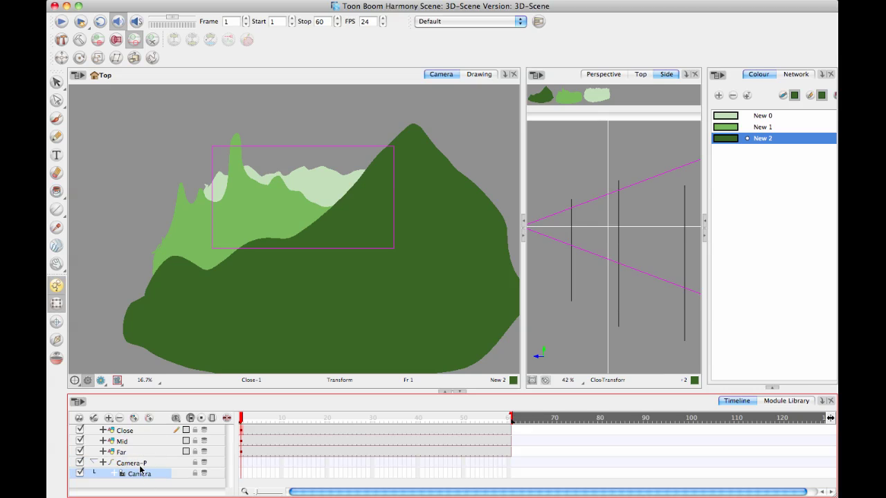
pyautogui.hotkey('ctrl', 'z')
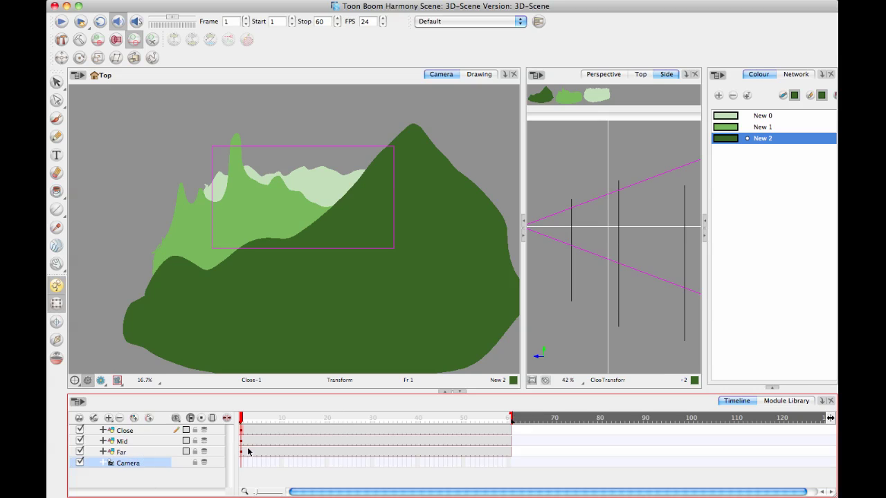
pyautogui.click(184, 477)
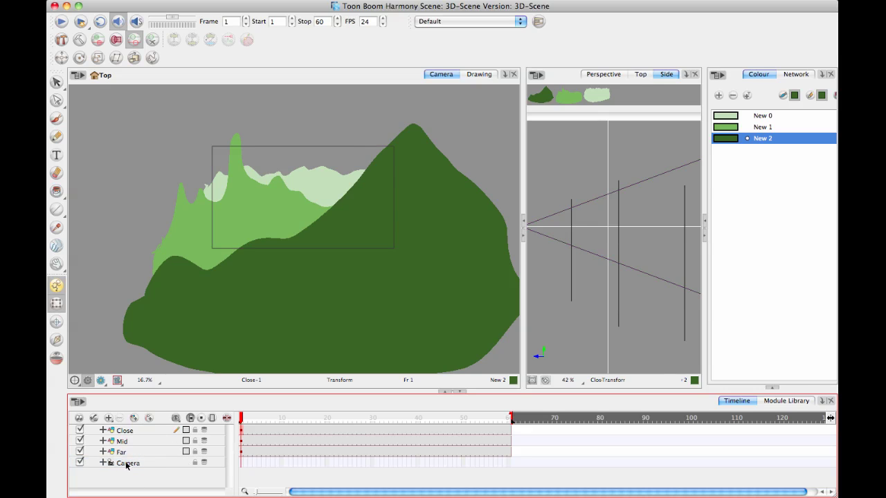
pyautogui.click(151, 420)
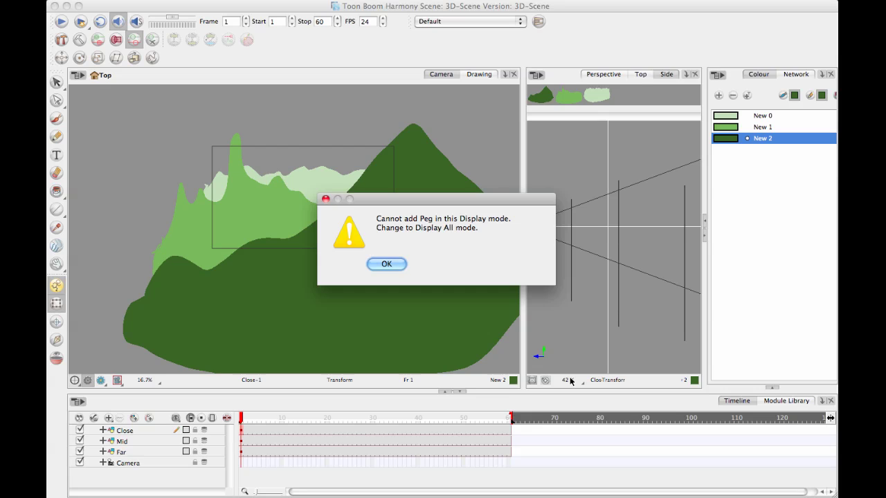
# Dismiss the display-mode warning and bring the scene's node network into view.
pyautogui.click(386, 264)
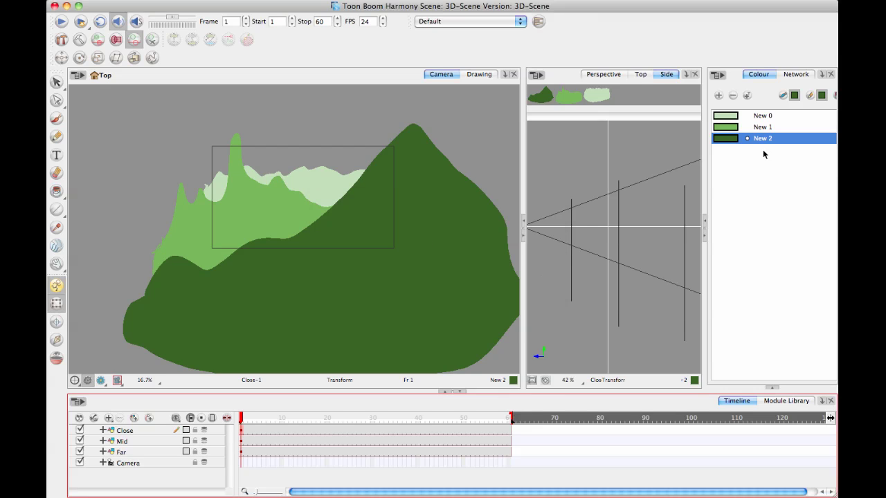
pyautogui.click(796, 74)
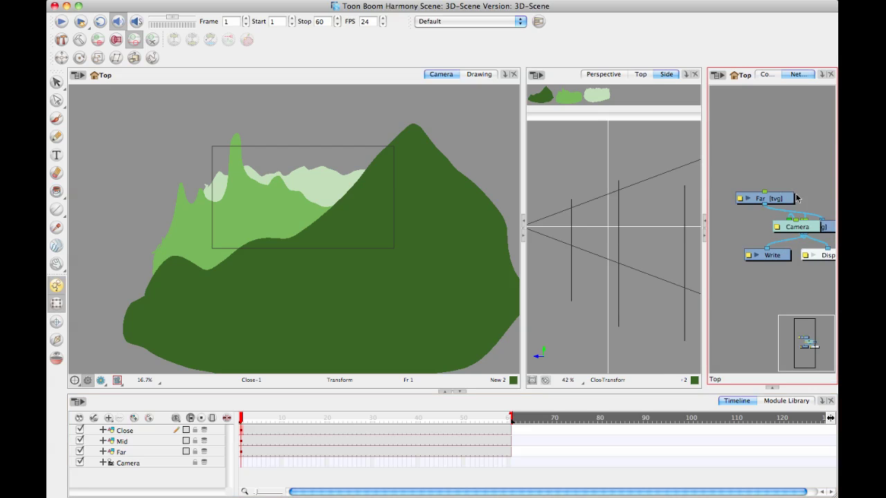
pyautogui.moveTo(786, 147); pyautogui.dragTo(768, 133)
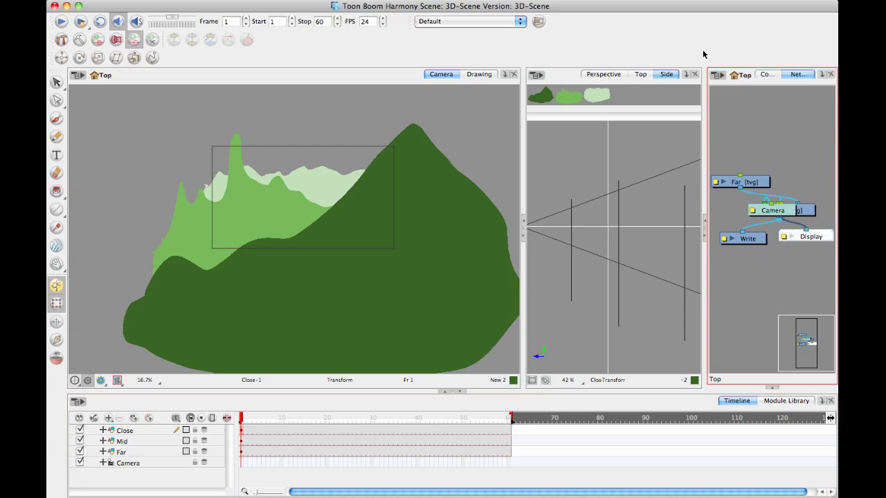
# Enable the Network View toolbar, run Order Network, and widen the network panel.
pyautogui.click(356, 1)
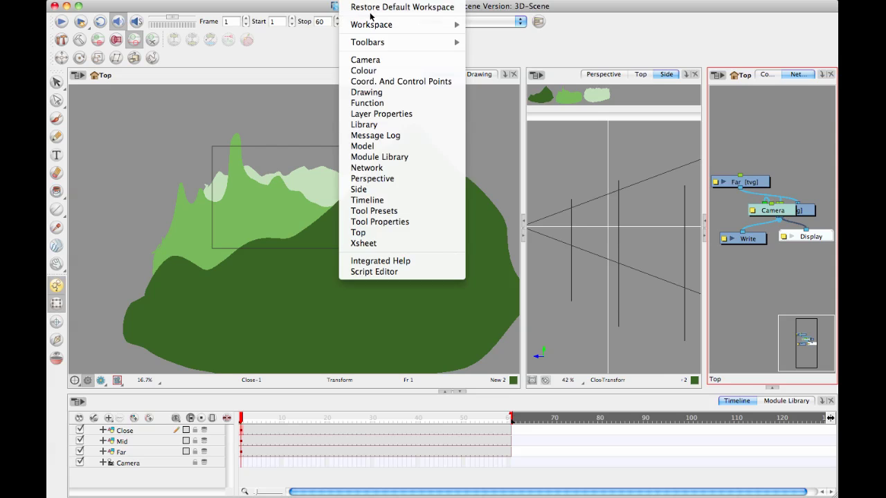
pyautogui.moveTo(375, 42)
pyautogui.click(527, 212)
pyautogui.click(760, 95)
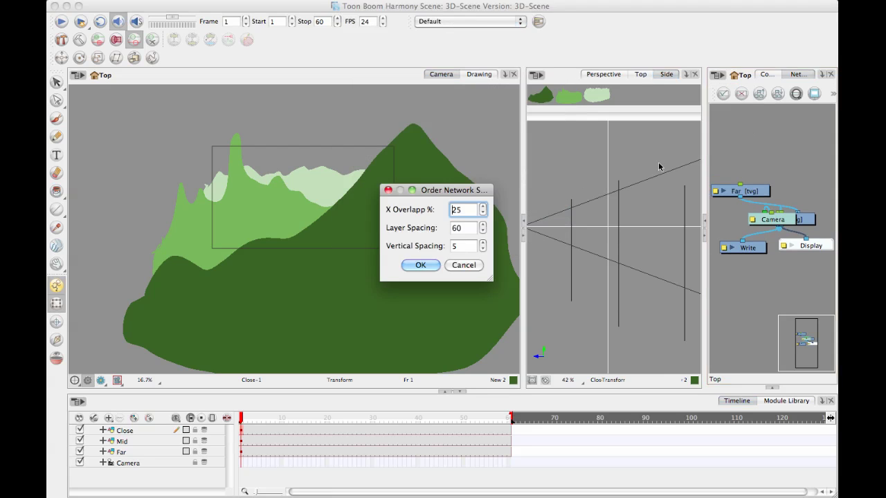
pyautogui.click(418, 263)
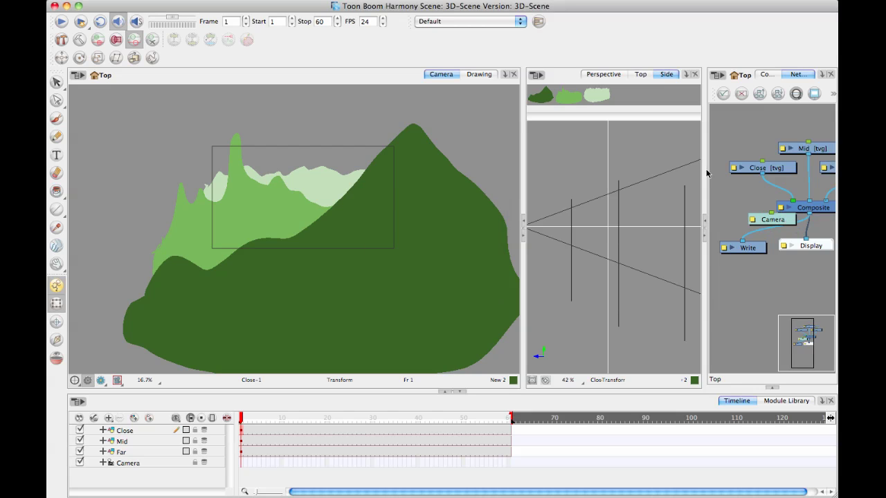
pyautogui.moveTo(705, 170); pyautogui.dragTo(584, 165)
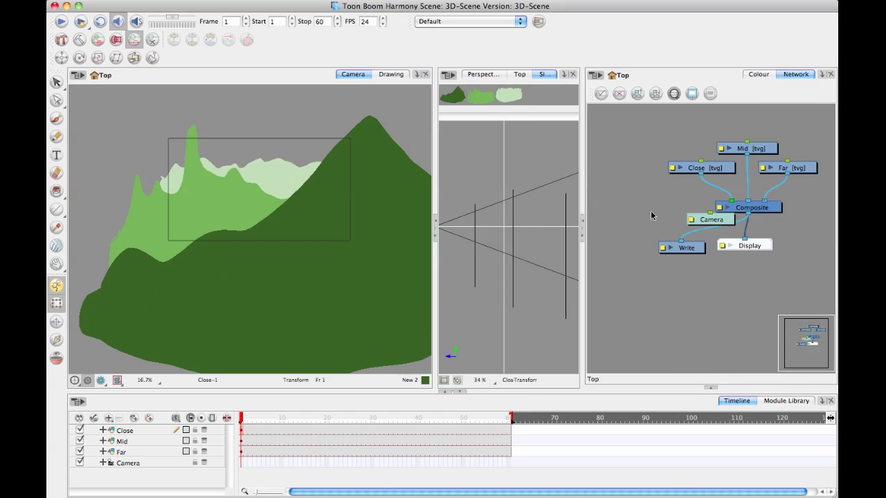
# Move the Camera node aside and position the Display node below Composite.
pyautogui.moveTo(643, 220); pyautogui.dragTo(702, 324)
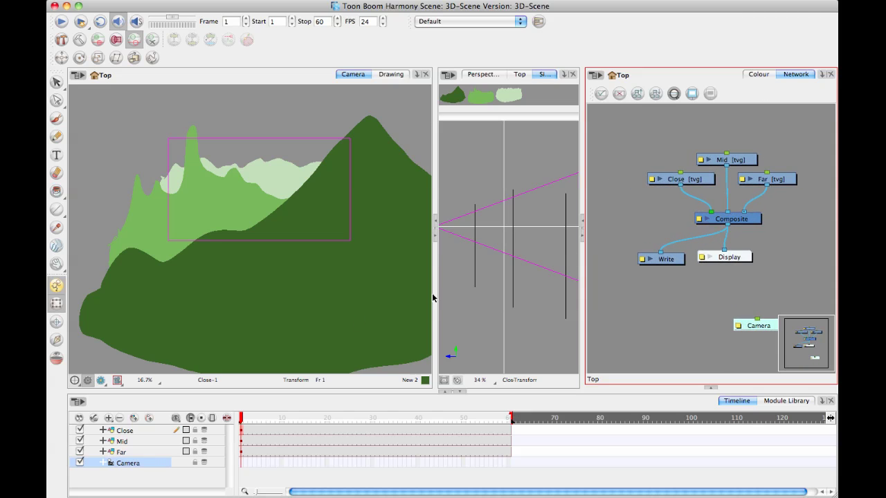
pyautogui.click(202, 406)
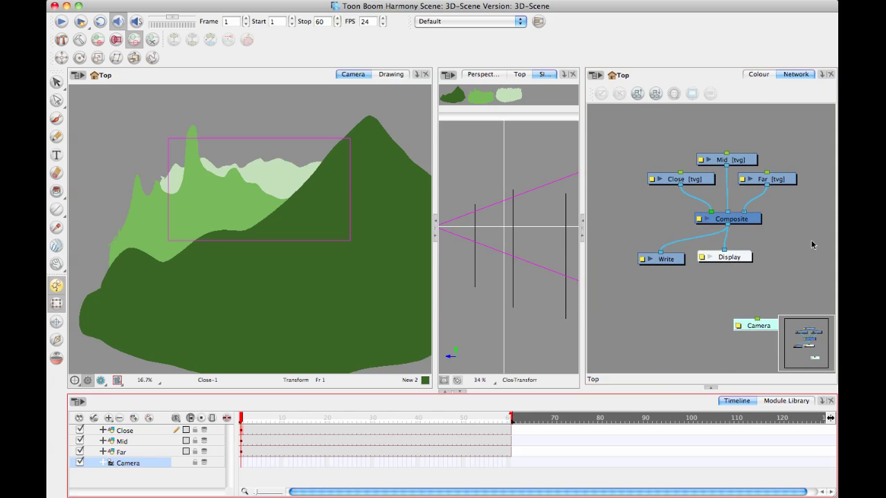
pyautogui.moveTo(744, 223); pyautogui.dragTo(735, 224)
pyautogui.moveTo(744, 257); pyautogui.dragTo(769, 274)
pyautogui.moveTo(752, 217); pyautogui.dragTo(743, 224)
pyautogui.moveTo(770, 274)
pyautogui.mouseDown()
pyautogui.moveTo(773, 261)
pyautogui.moveTo(757, 263)
pyautogui.mouseUp()
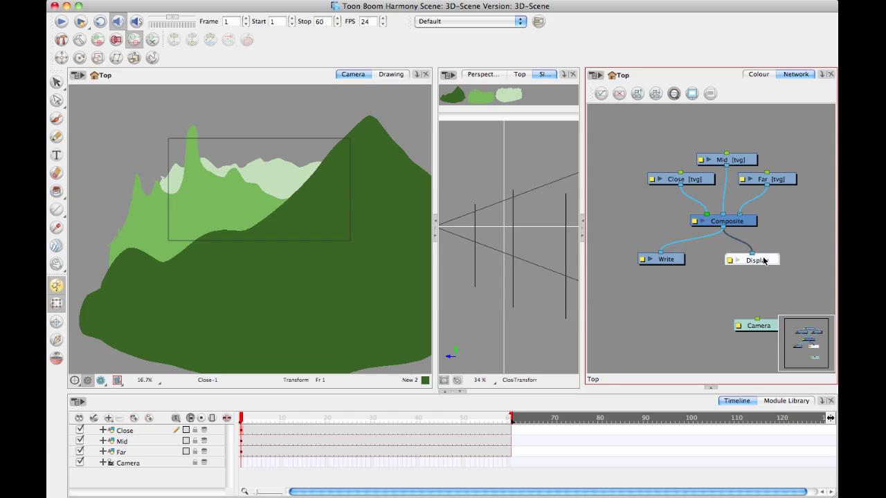
# Preview Far and Close alone through Display, then reconnect Display to Composite.
pyautogui.moveTo(770, 261); pyautogui.dragTo(755, 193)
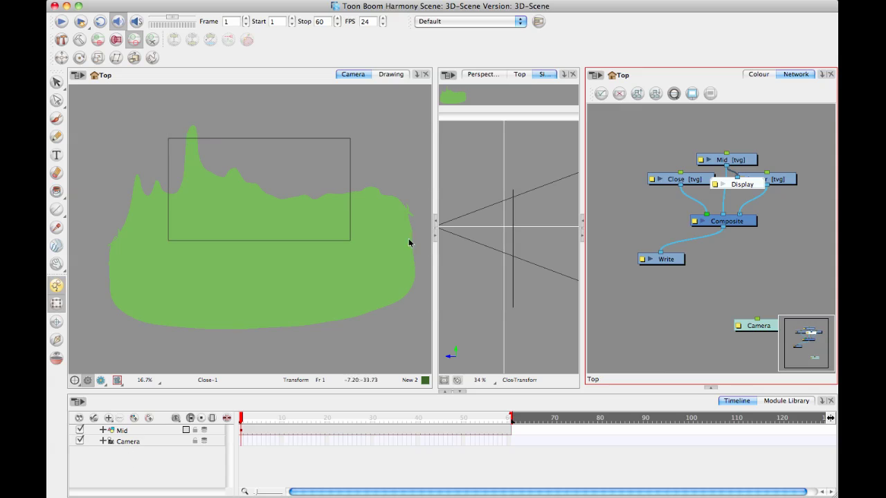
pyautogui.moveTo(746, 186); pyautogui.dragTo(785, 266)
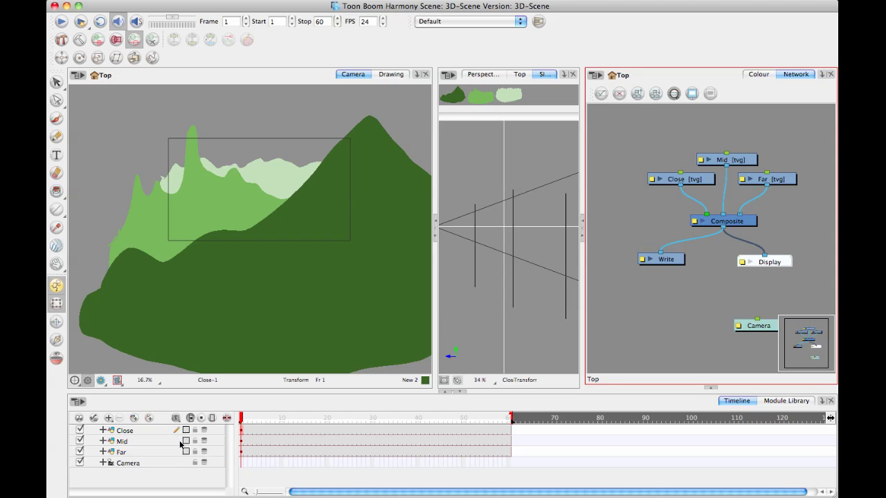
pyautogui.moveTo(776, 269); pyautogui.dragTo(775, 268)
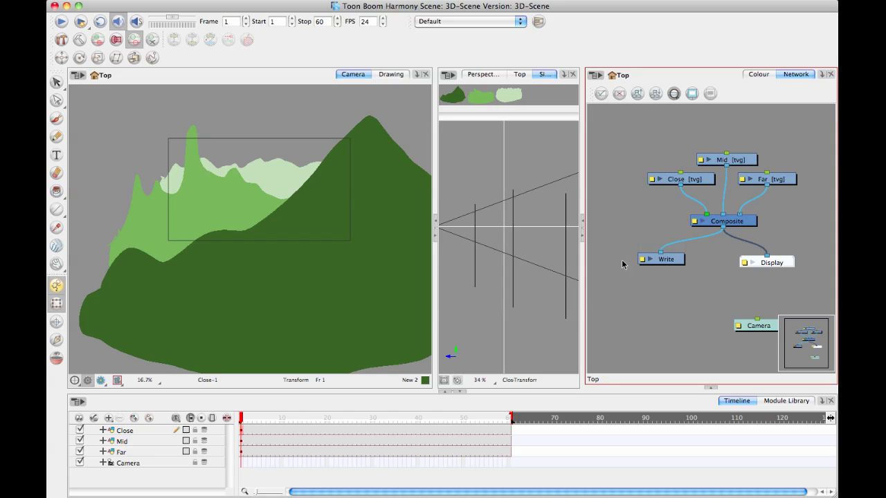
# Show the Display toolbar, switch to Display All, and add a Peg node left of Close.
pyautogui.rightClick(564, 38)
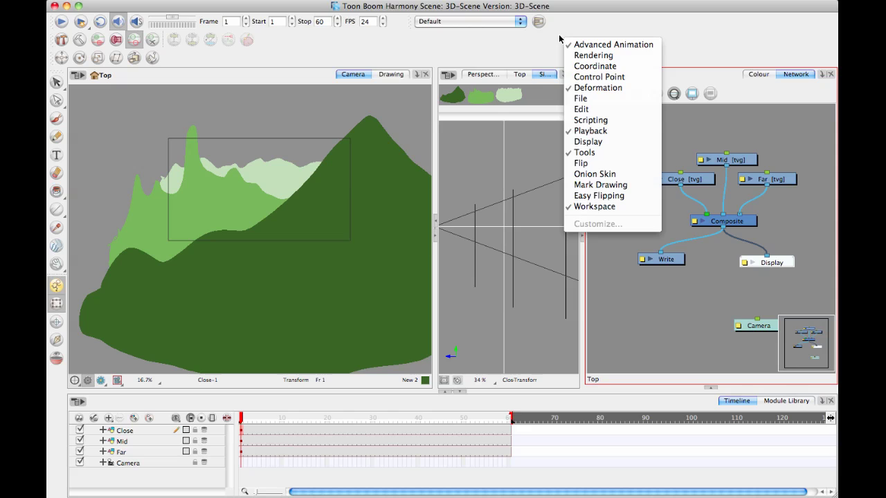
pyautogui.click(606, 142)
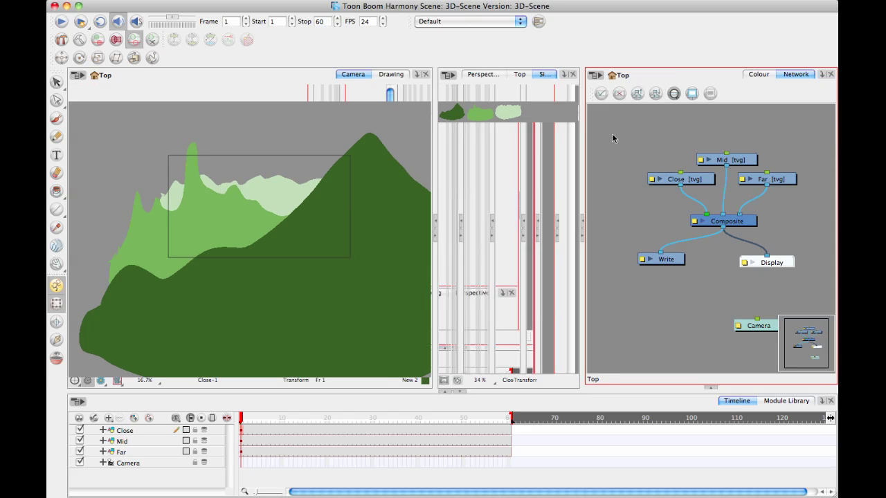
pyautogui.click(98, 76)
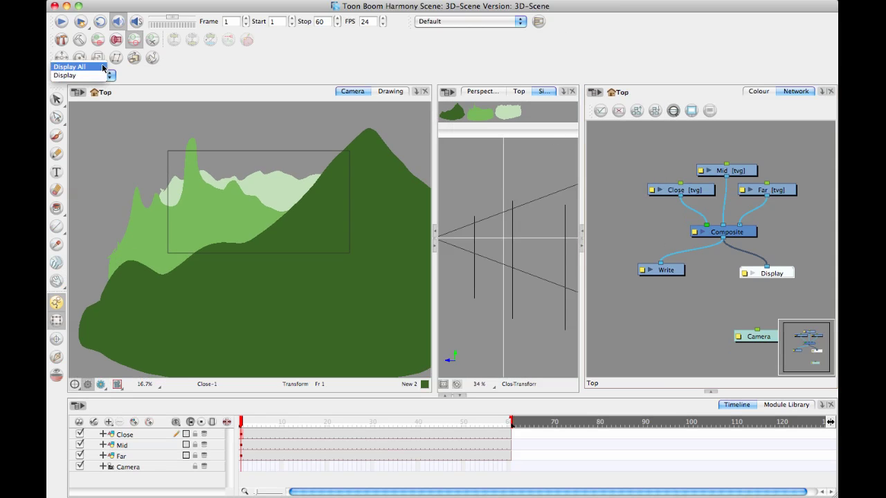
pyautogui.click(102, 67)
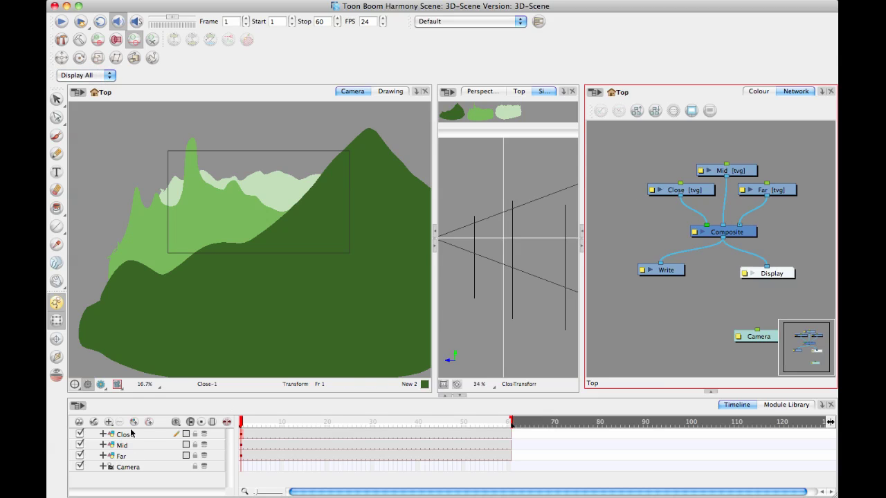
pyautogui.click(150, 422)
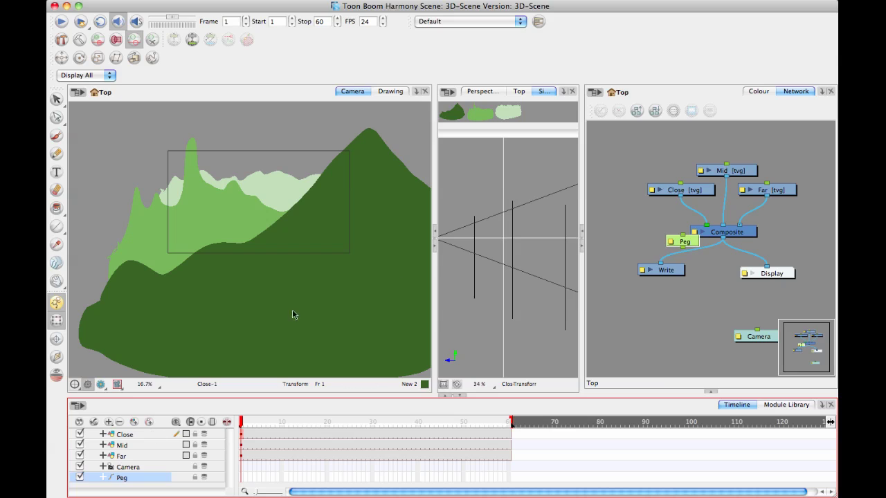
pyautogui.moveTo(699, 250); pyautogui.dragTo(637, 226)
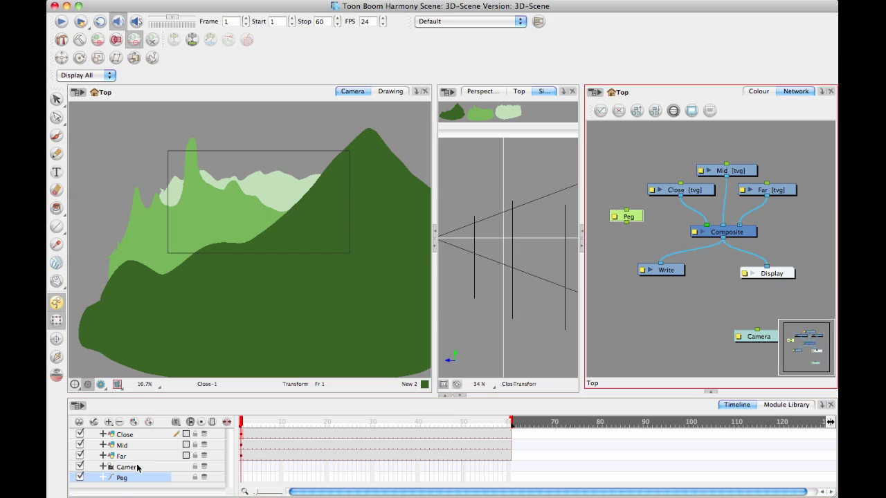
# Switch back to Display mode, nudge the Peg node, and try adding another peg.
pyautogui.click(104, 75)
pyautogui.click(102, 84)
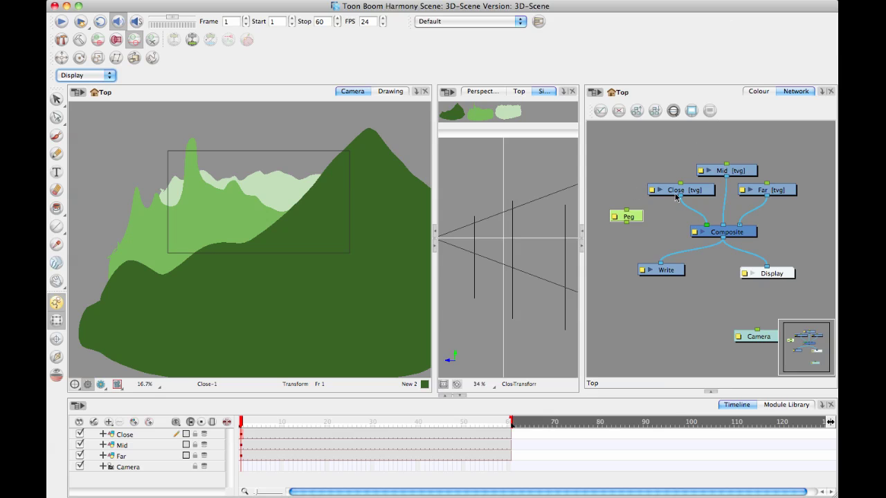
pyautogui.click(647, 218)
pyautogui.moveTo(627, 216); pyautogui.dragTo(628, 217)
pyautogui.click(623, 183)
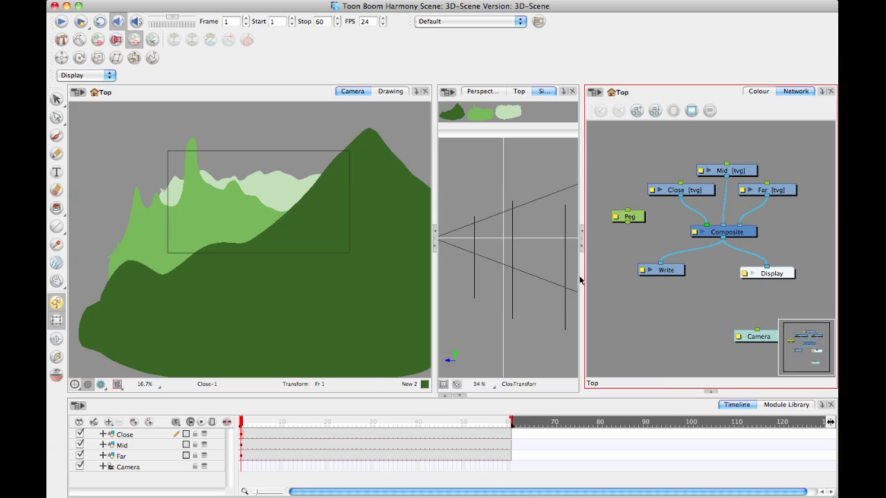
pyautogui.click(150, 424)
pyautogui.click(150, 424)
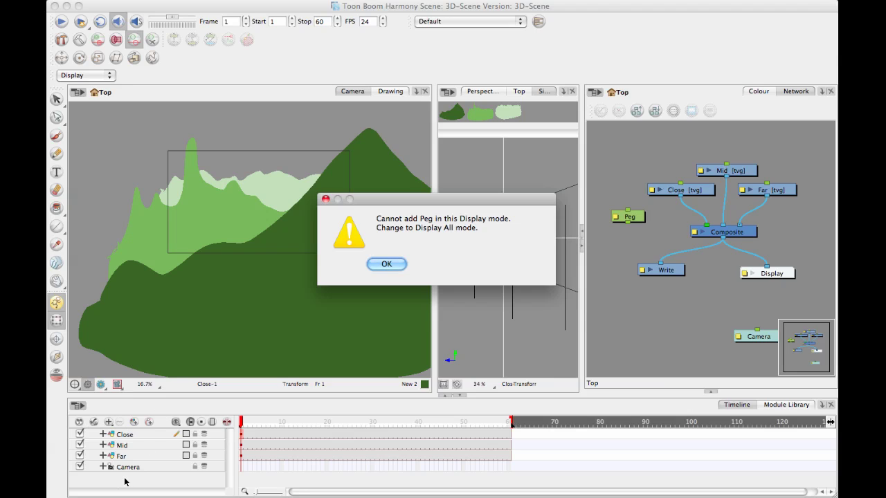
# Dismiss the warning, switch to Display All, and add a second peg, Peg_1.
pyautogui.click(400, 269)
pyautogui.click(90, 76)
pyautogui.click(92, 66)
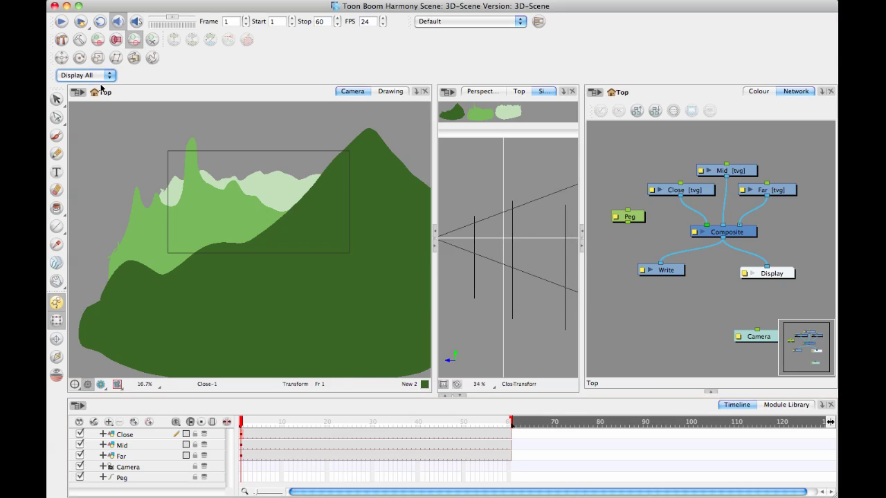
pyautogui.click(149, 422)
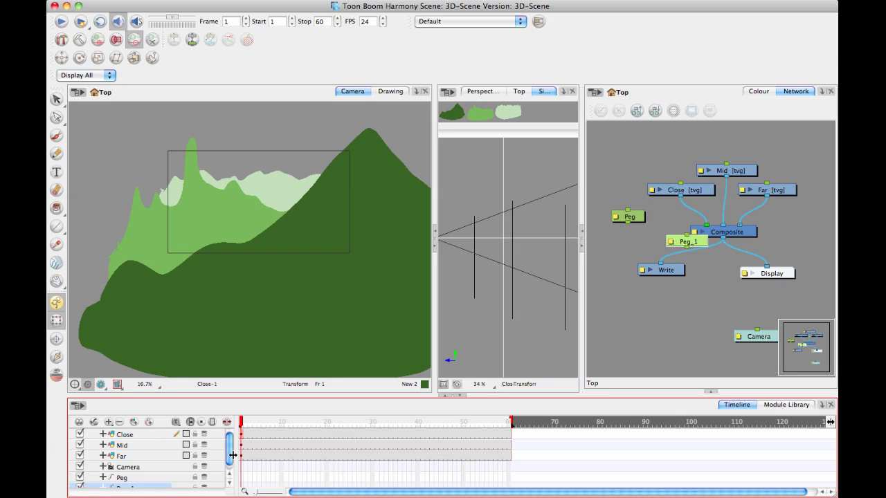
pyautogui.scroll(-1, 146, 476)
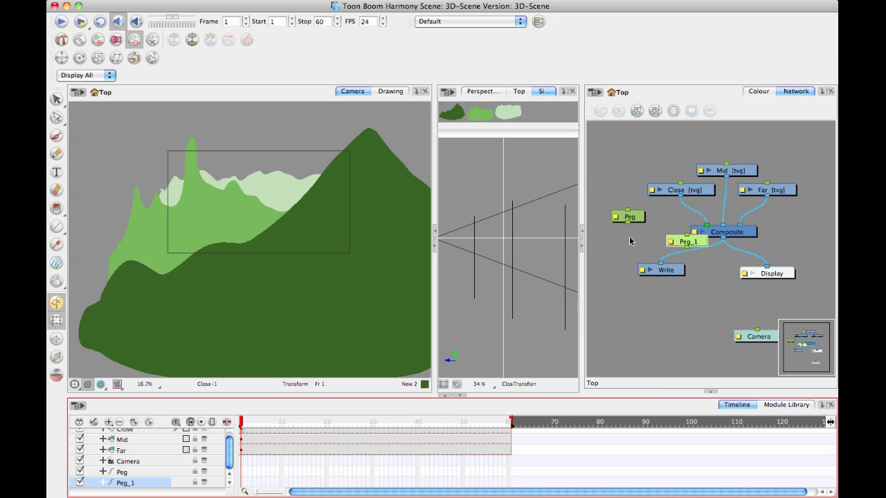
pyautogui.moveTo(685, 241); pyautogui.dragTo(647, 235)
# Return to Display mode and delete the unused Peg and Peg_1 nodes.
pyautogui.click(103, 76)
pyautogui.click(99, 83)
pyautogui.moveTo(600, 189); pyautogui.dragTo(640, 249)
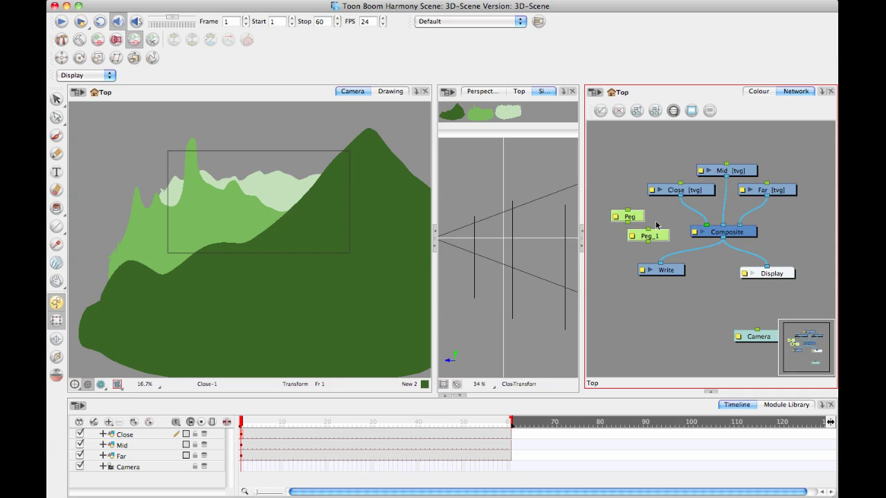
pyautogui.press('Delete')
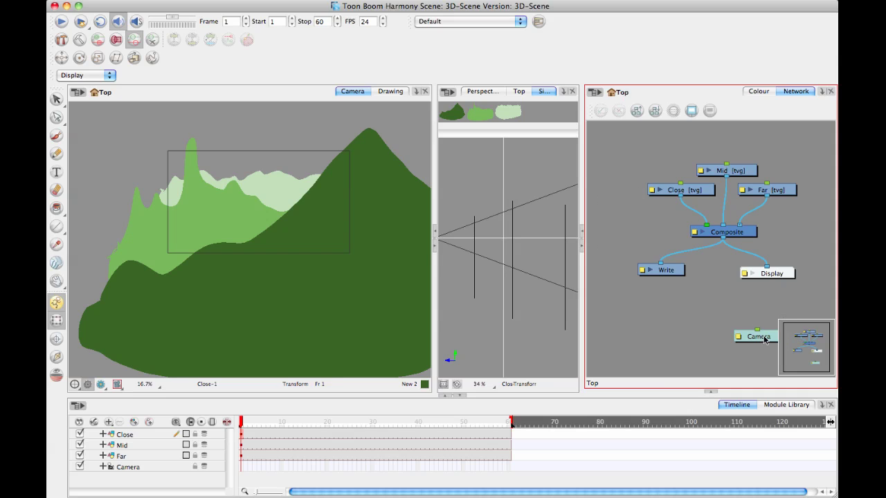
# Add a Camera-P peg parenting the Camera and arrange both nodes on the left.
pyautogui.moveTo(764, 340); pyautogui.dragTo(641, 335)
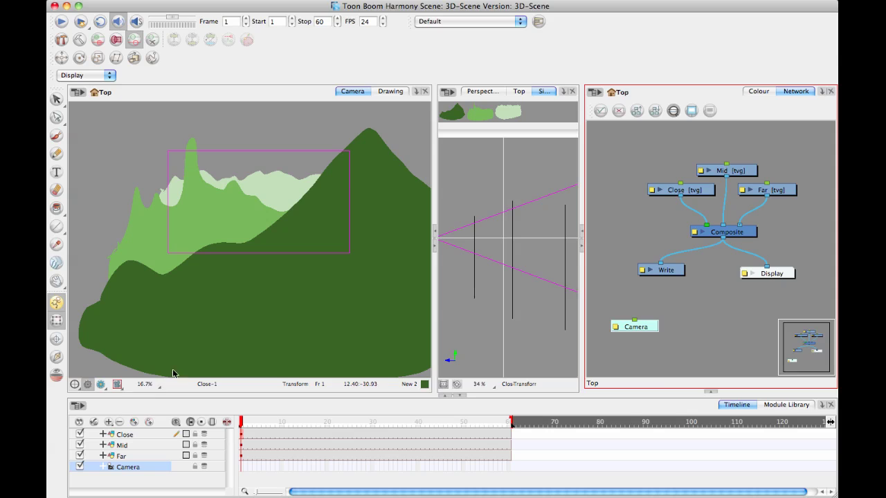
pyautogui.click(148, 422)
pyautogui.moveTo(683, 256); pyautogui.dragTo(616, 341)
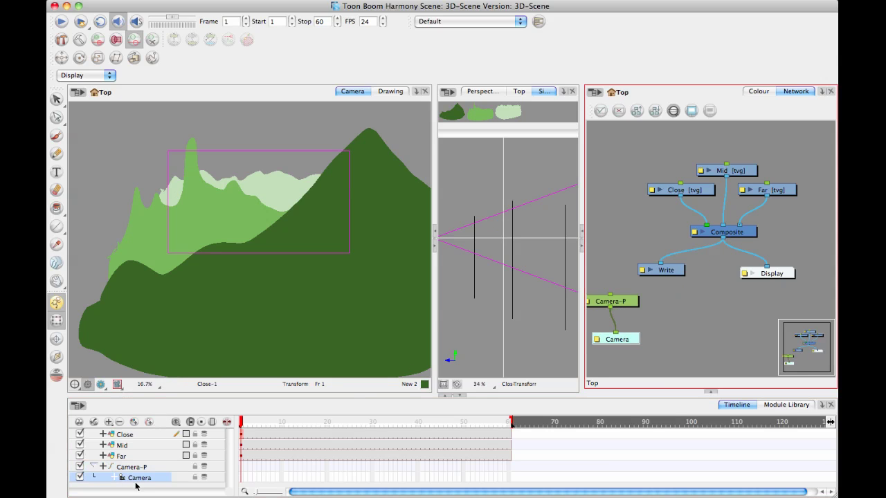
pyautogui.click(666, 289)
pyautogui.moveTo(665, 289); pyautogui.dragTo(661, 290)
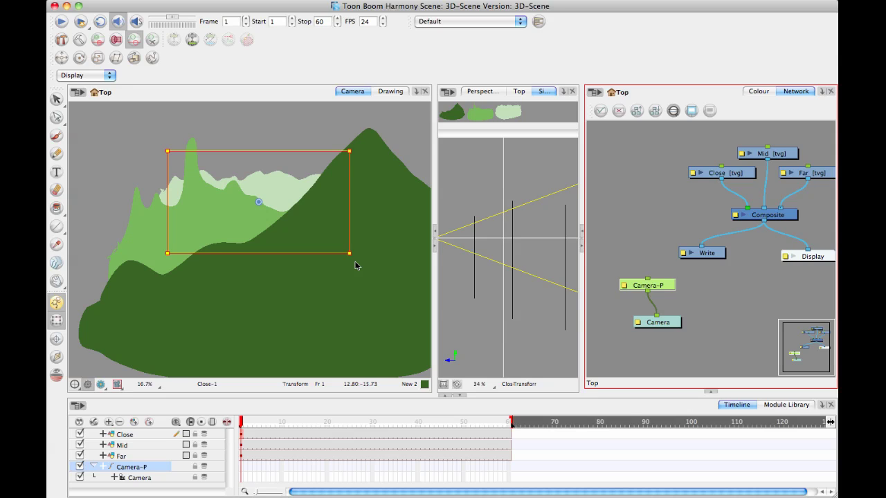
# At frame 1, scale the Camera-P camera frame in close on the hills.
pyautogui.click(241, 471)
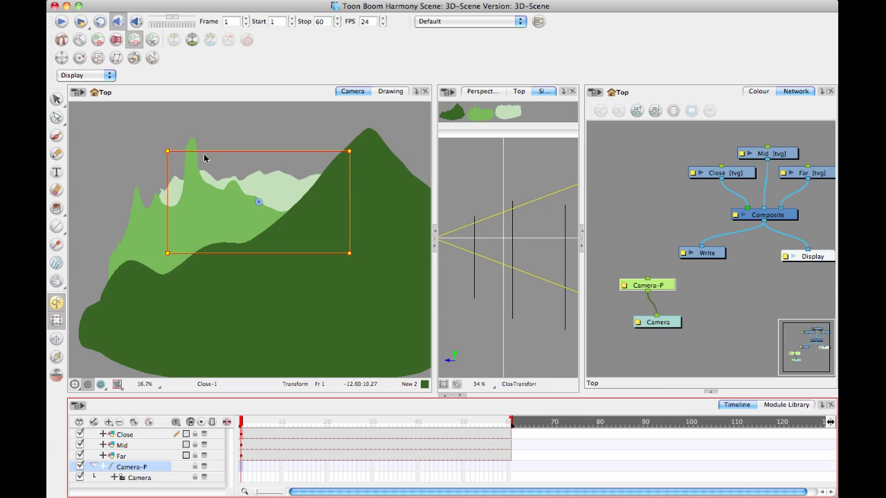
pyautogui.click(168, 153)
pyautogui.moveTo(168, 158); pyautogui.dragTo(239, 207)
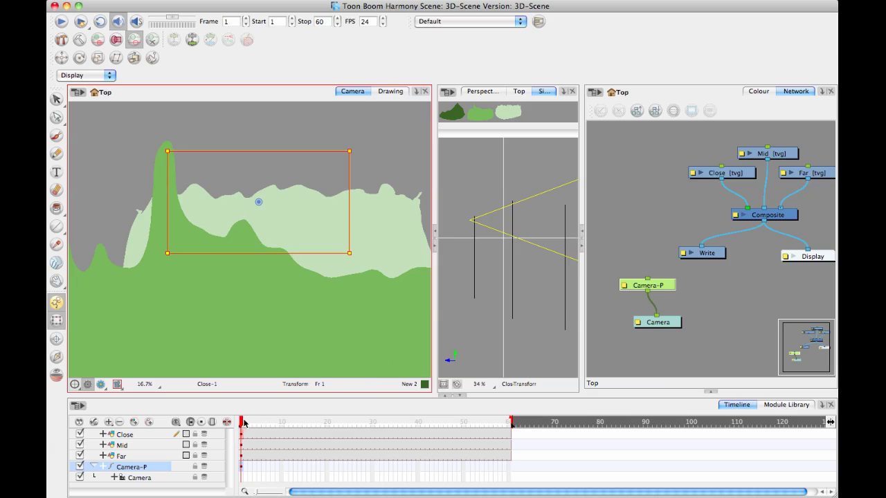
# At frame 60, pull the camera back and pan it left to reframe the hills.
pyautogui.moveTo(241, 424); pyautogui.dragTo(514, 475)
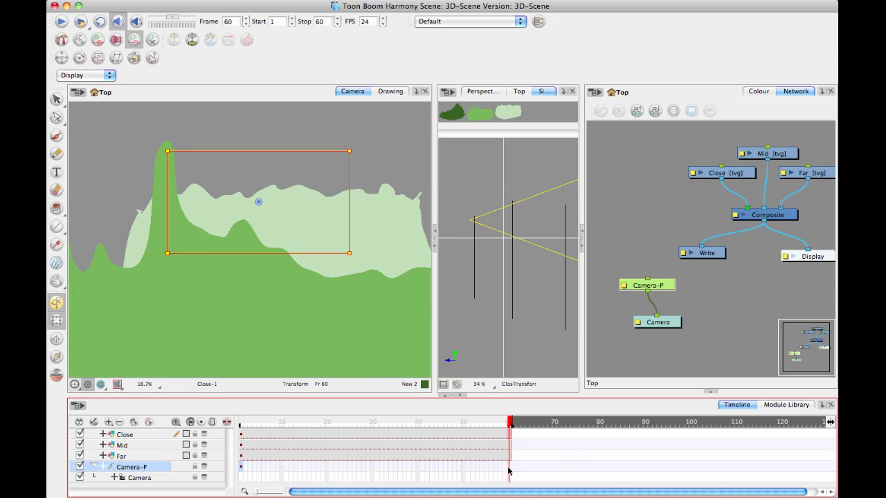
pyautogui.moveTo(166, 149); pyautogui.dragTo(166, 113)
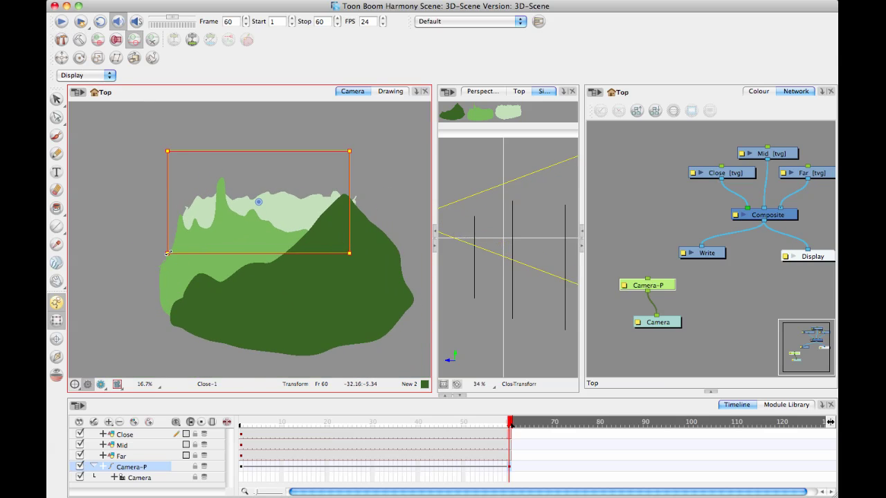
pyautogui.moveTo(169, 253); pyautogui.dragTo(180, 207)
pyautogui.moveTo(167, 150); pyautogui.dragTo(326, 255)
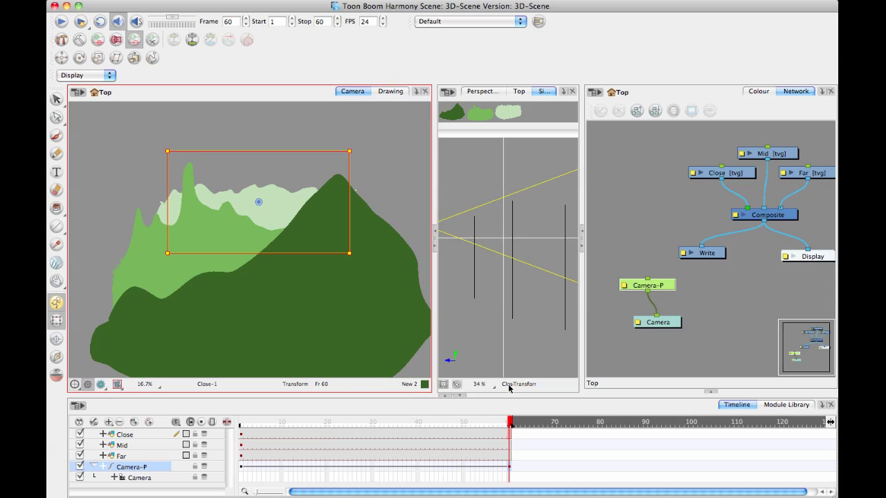
pyautogui.moveTo(508, 425); pyautogui.dragTo(546, 396)
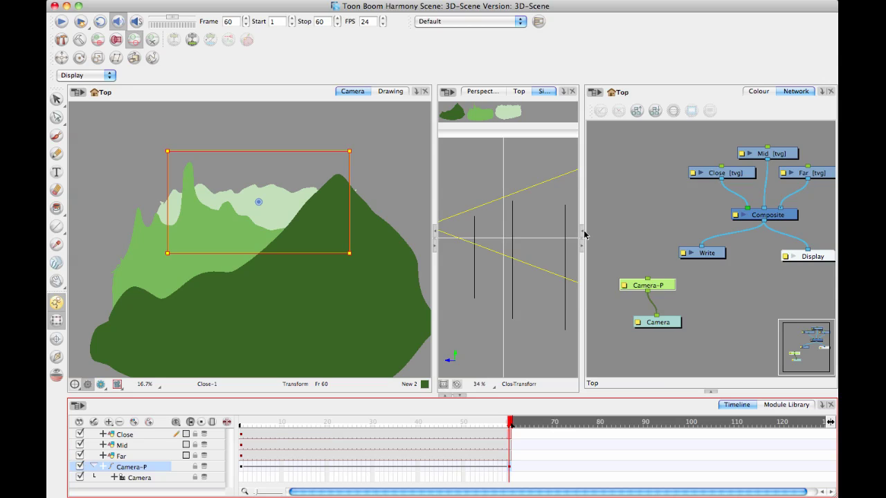
# Move the frame-60 camera so Mid and Far ridges rise above Close, checking at frames 26 and 10.
pyautogui.moveTo(297, 253); pyautogui.dragTo(302, 260)
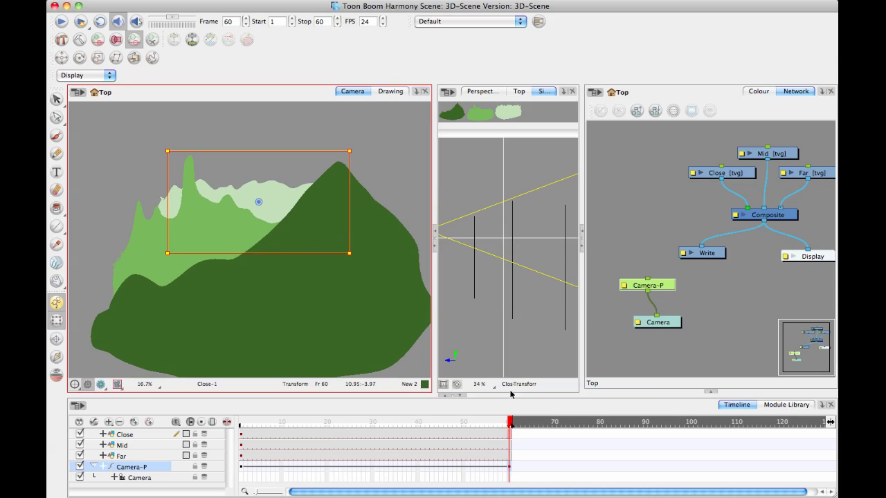
pyautogui.moveTo(505, 421); pyautogui.dragTo(555, 413)
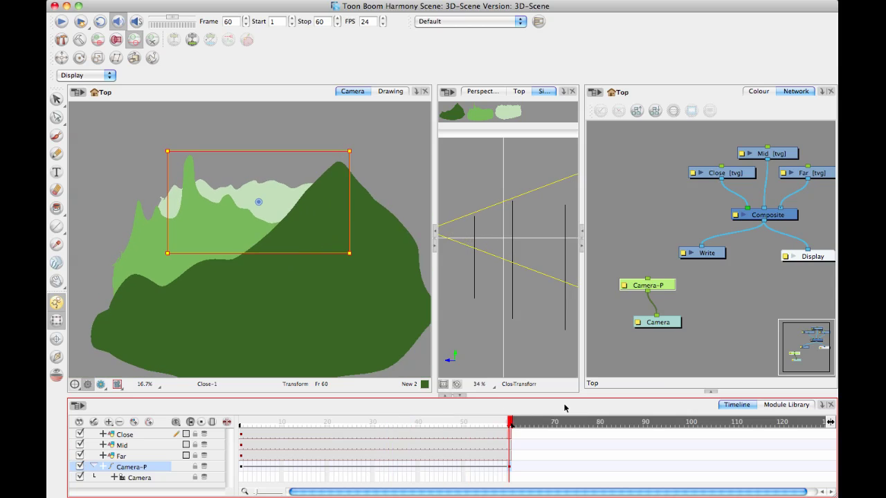
pyautogui.click(270, 259)
pyautogui.moveTo(270, 260); pyautogui.dragTo(267, 219)
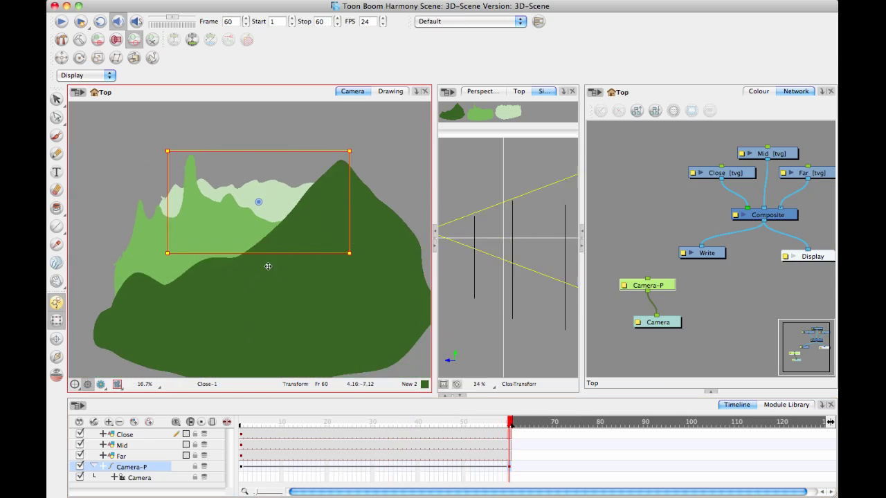
pyautogui.moveTo(267, 271); pyautogui.dragTo(270, 234)
pyautogui.moveTo(510, 422); pyautogui.dragTo(413, 301)
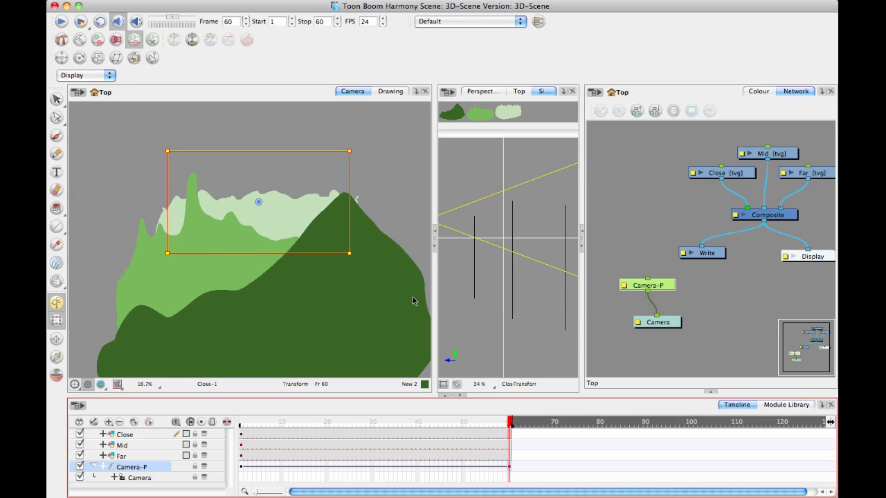